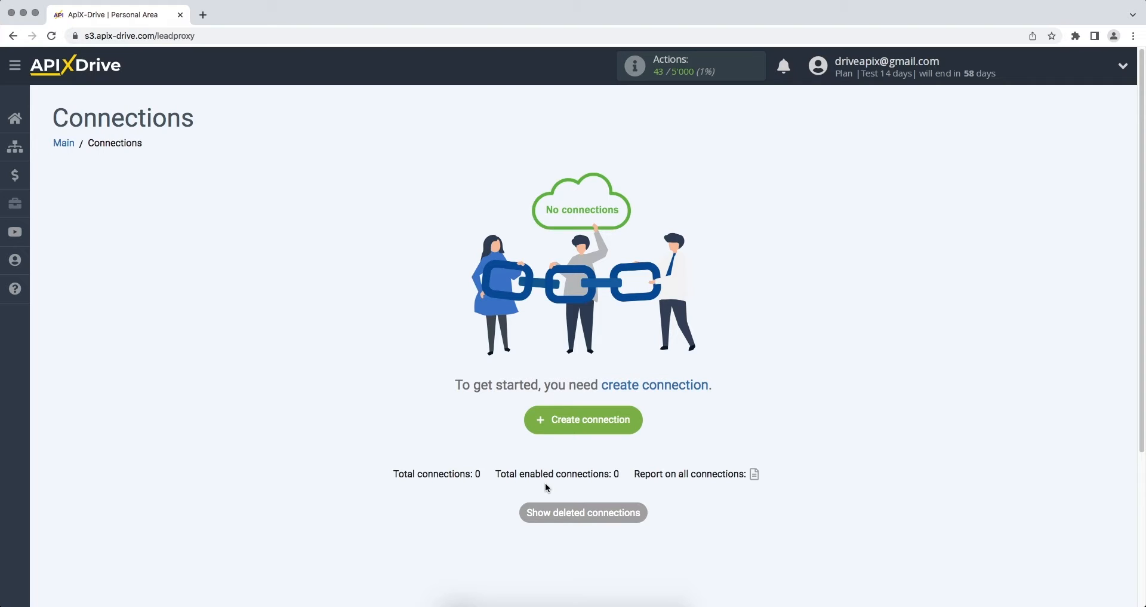
- Start a new connection with Salesforce CRM as the data source
left_click(537, 428)
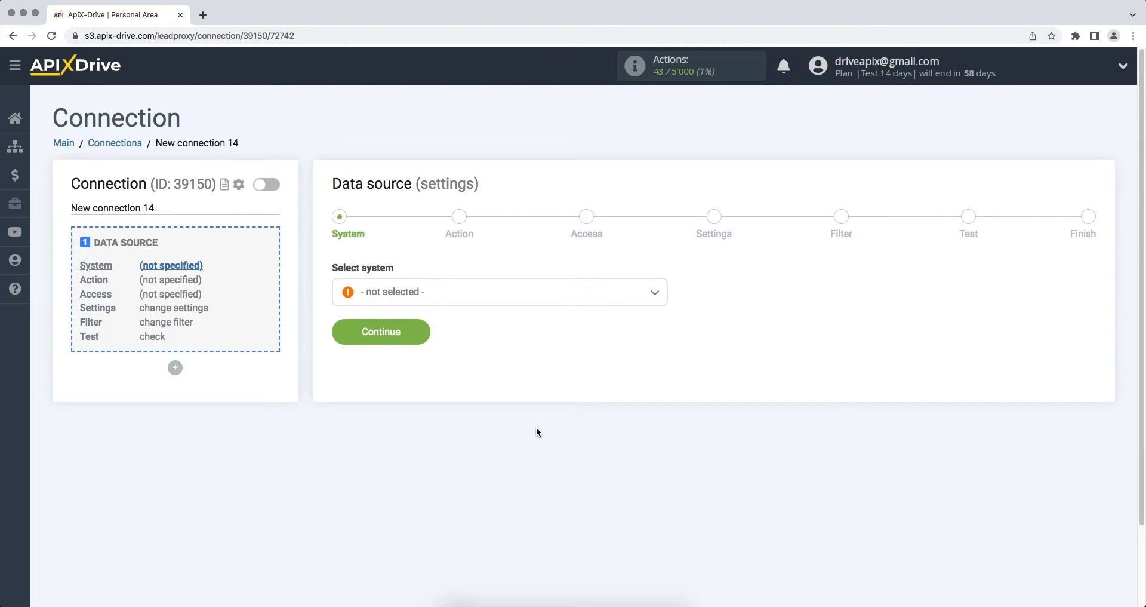
left_click(520, 304)
left_click_drag(663, 314, 663, 449)
left_click(443, 363)
left_click(337, 341)
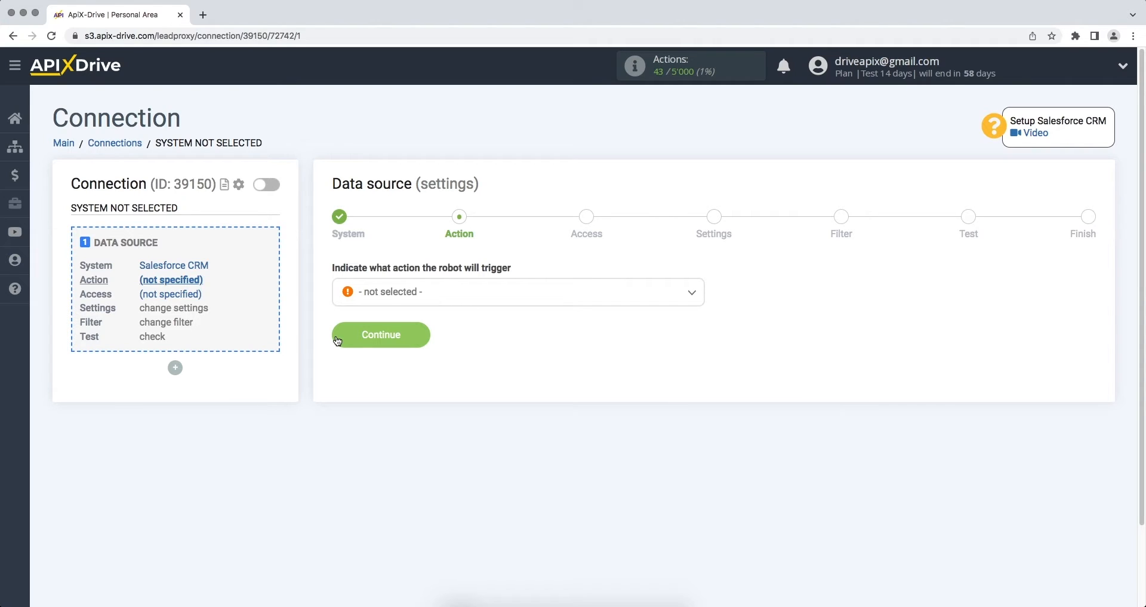
- Choose Get LEADS (new) as the Salesforce trigger action and advance to Access
left_click(397, 299)
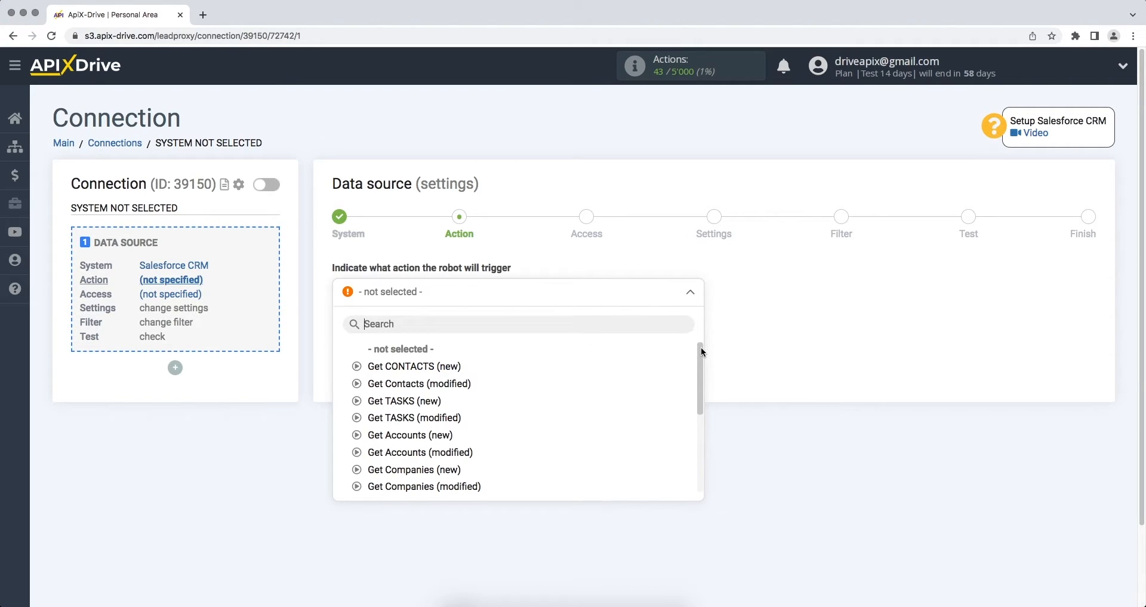
left_click_drag(702, 351, 706, 403)
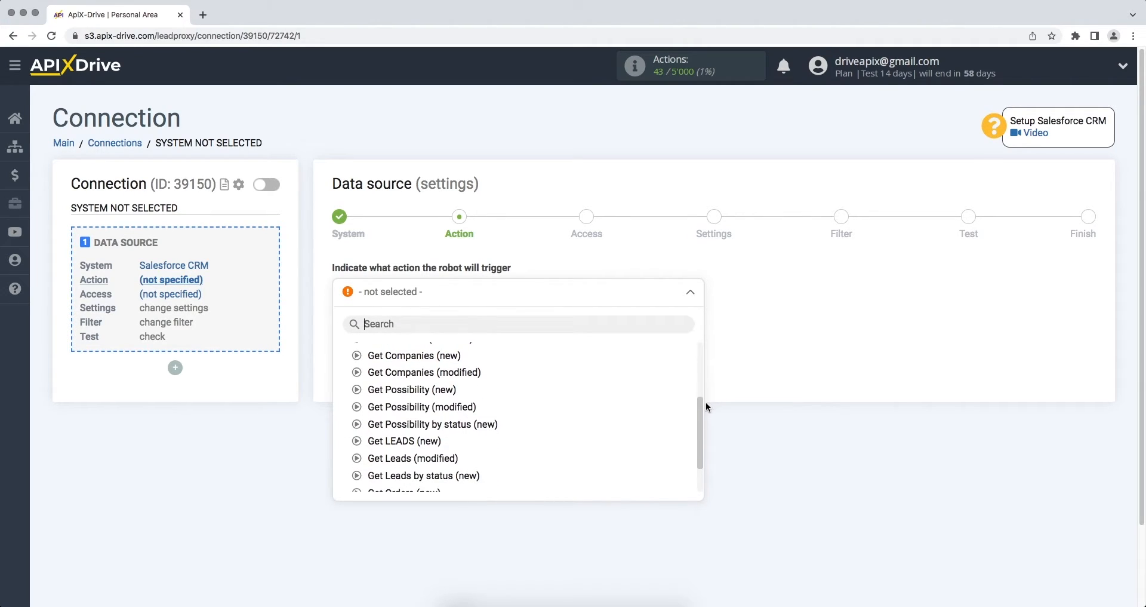
left_click(444, 447)
left_click(345, 334)
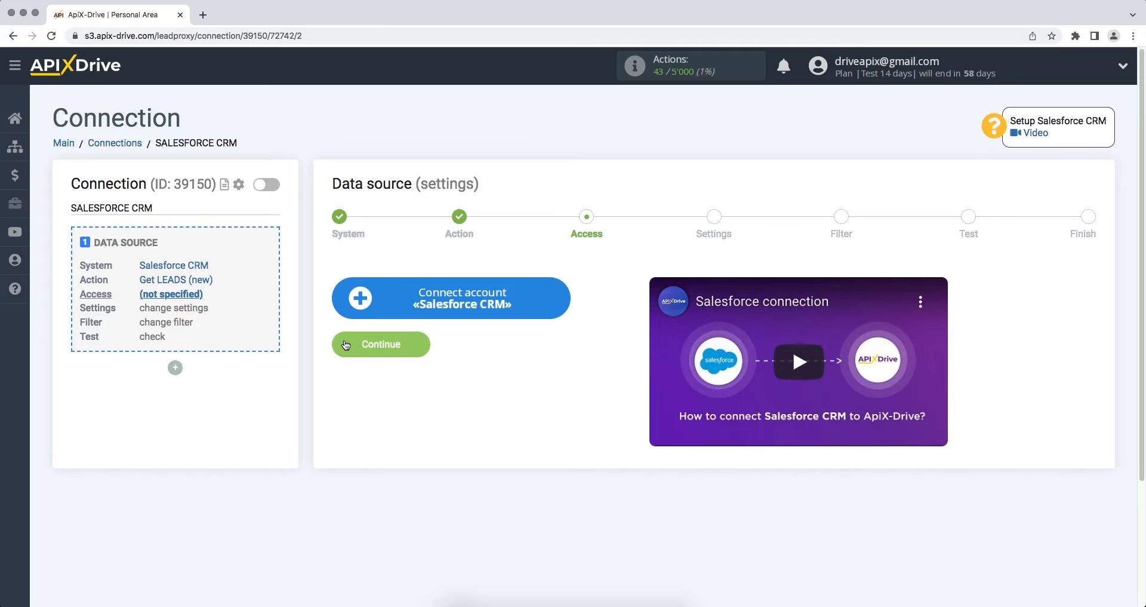
- Connect a Salesforce account by logging in with the account's username and password
left_click(358, 305)
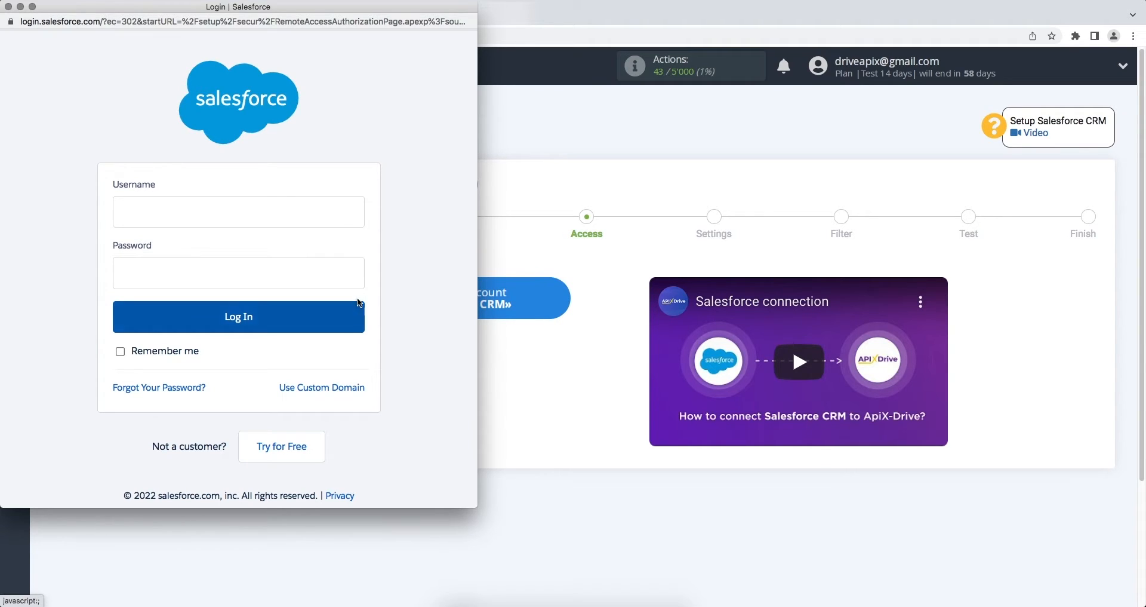
left_click(300, 216)
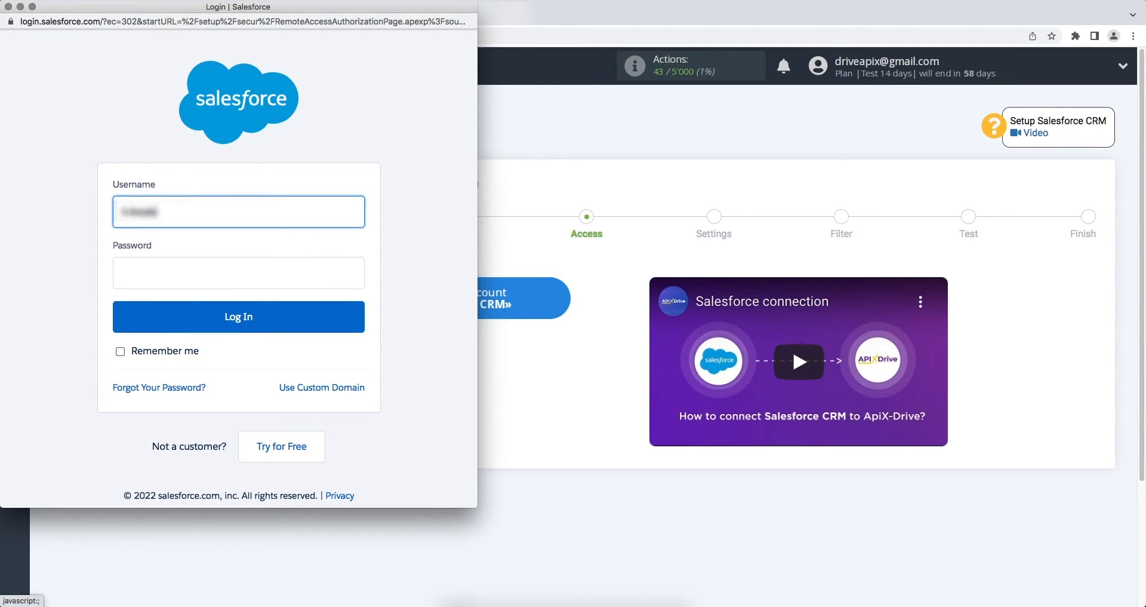
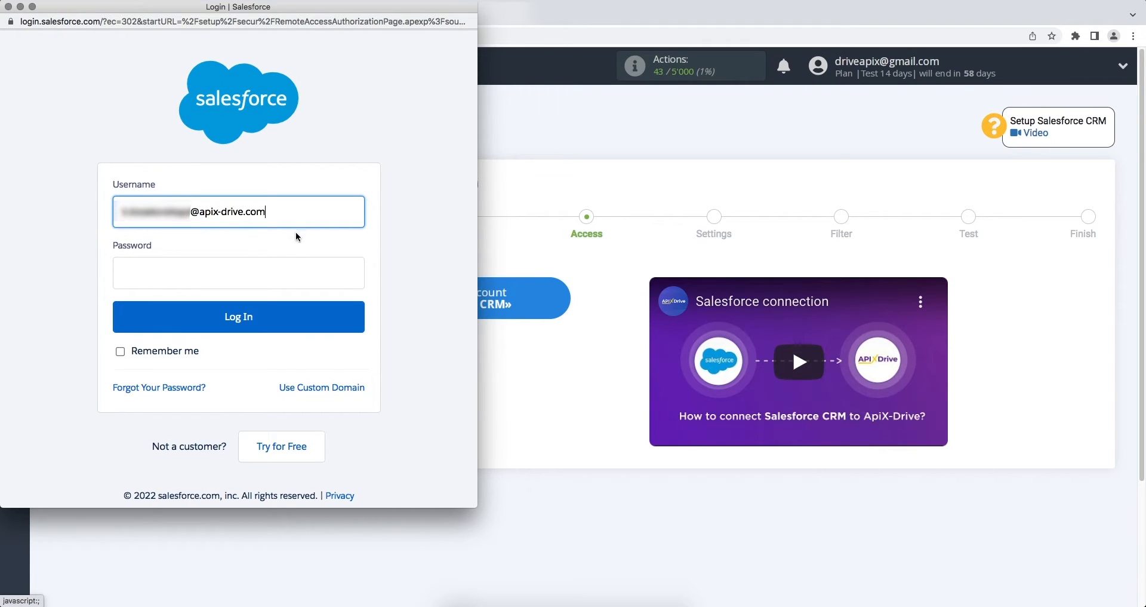
key("Tab")
type("•••••••")
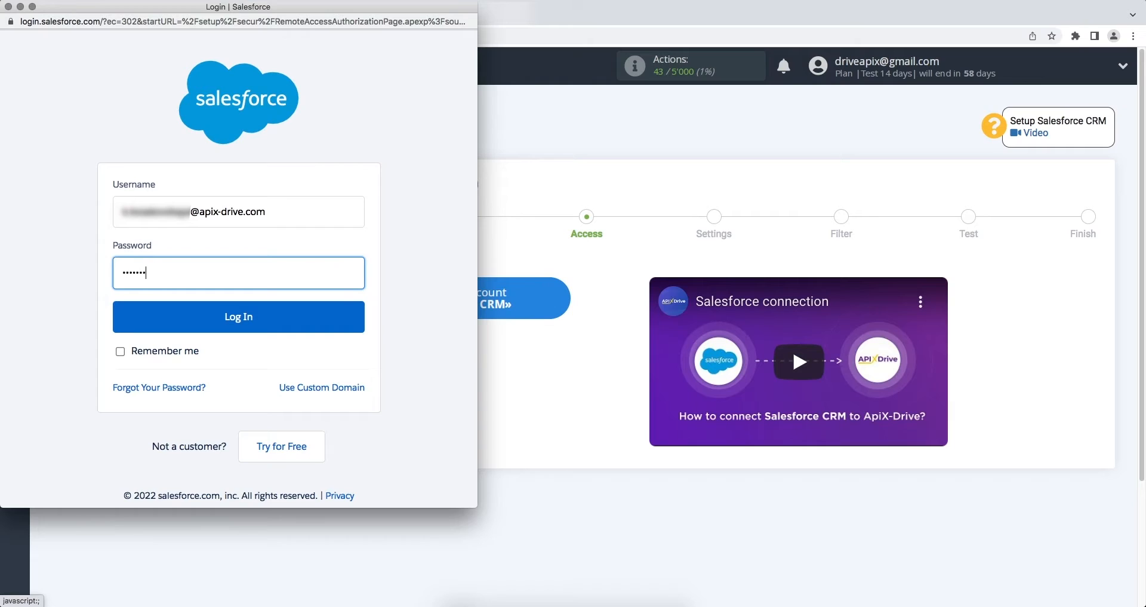
type("•••••")
left_click(295, 322)
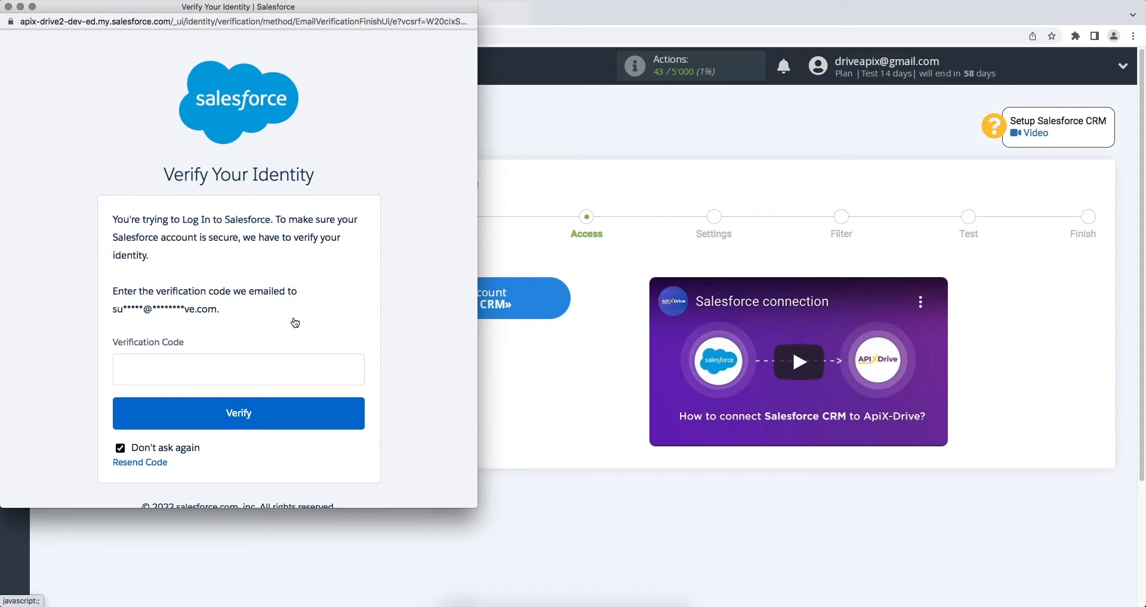
- Verify the Salesforce login with the emailed verification code
left_click(255, 369)
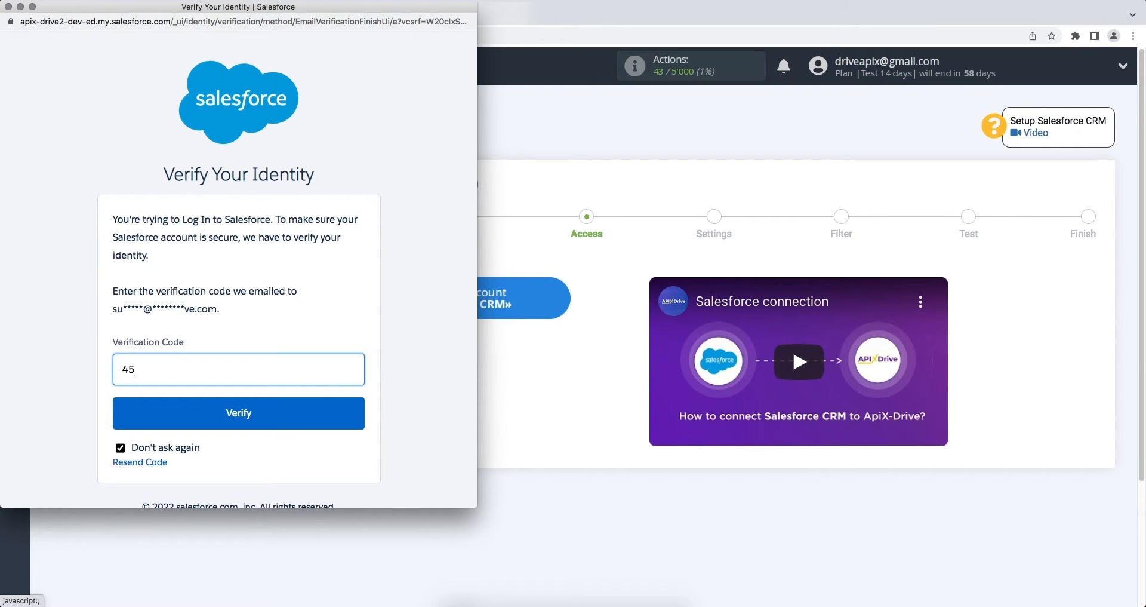
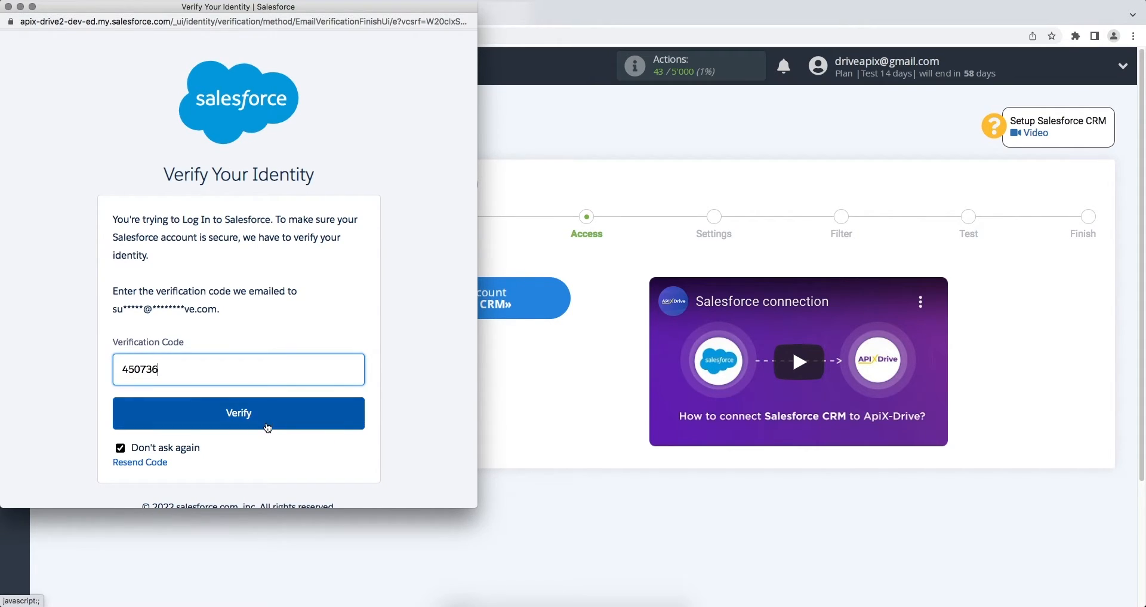
left_click(267, 426)
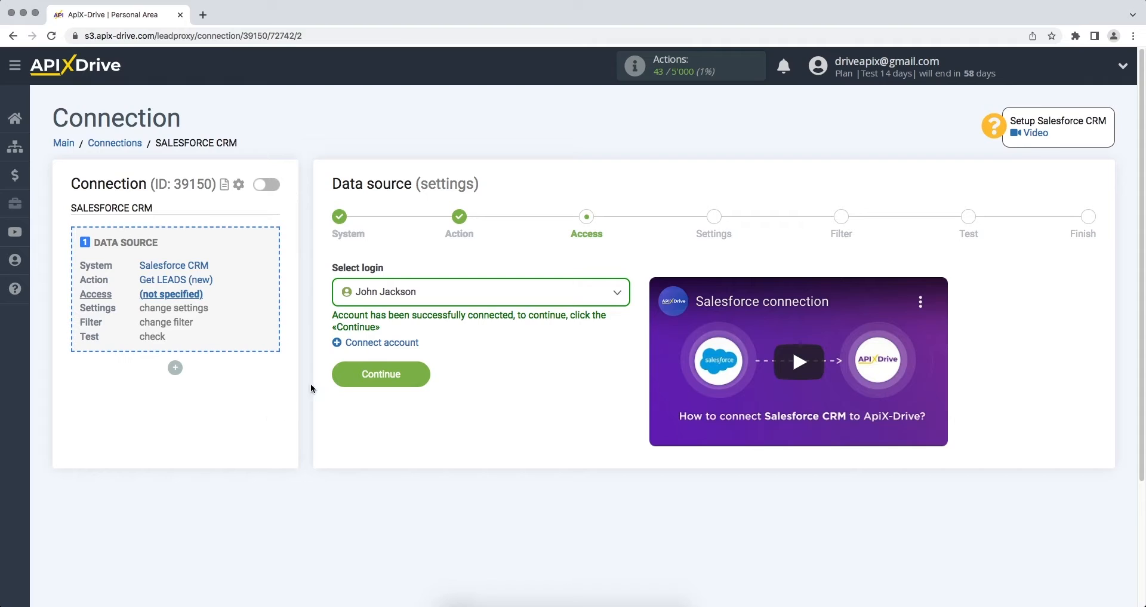
- Select the connected Salesforce login, skip Settings and Filter, review test leads, and finish the source
left_click(425, 294)
left_click(415, 381)
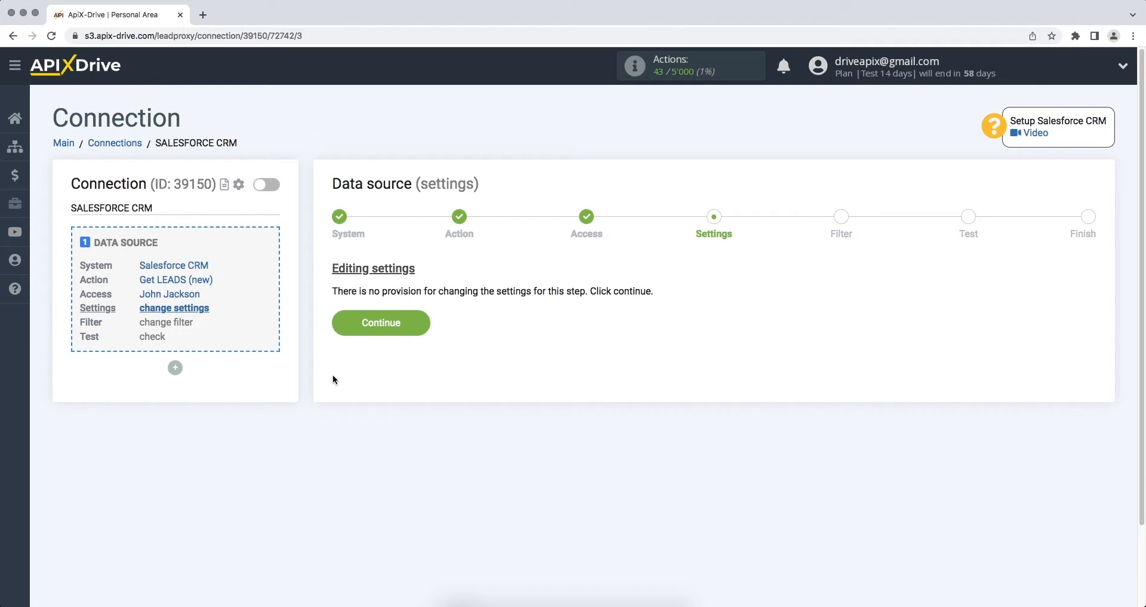
left_click(336, 330)
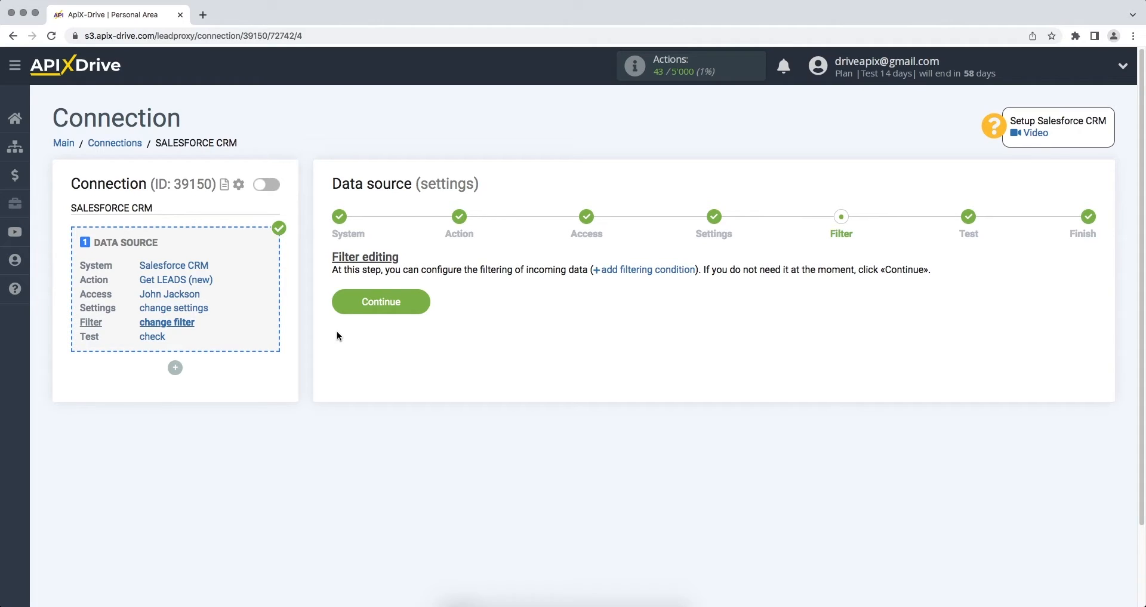
left_click(338, 302)
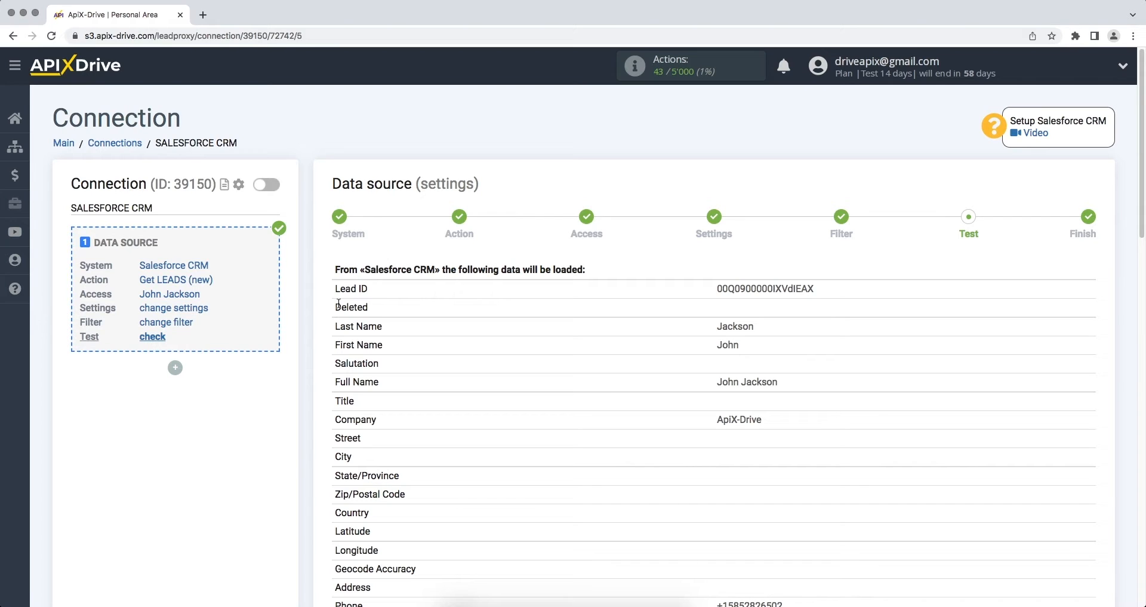
scroll(338, 303, "down", 15)
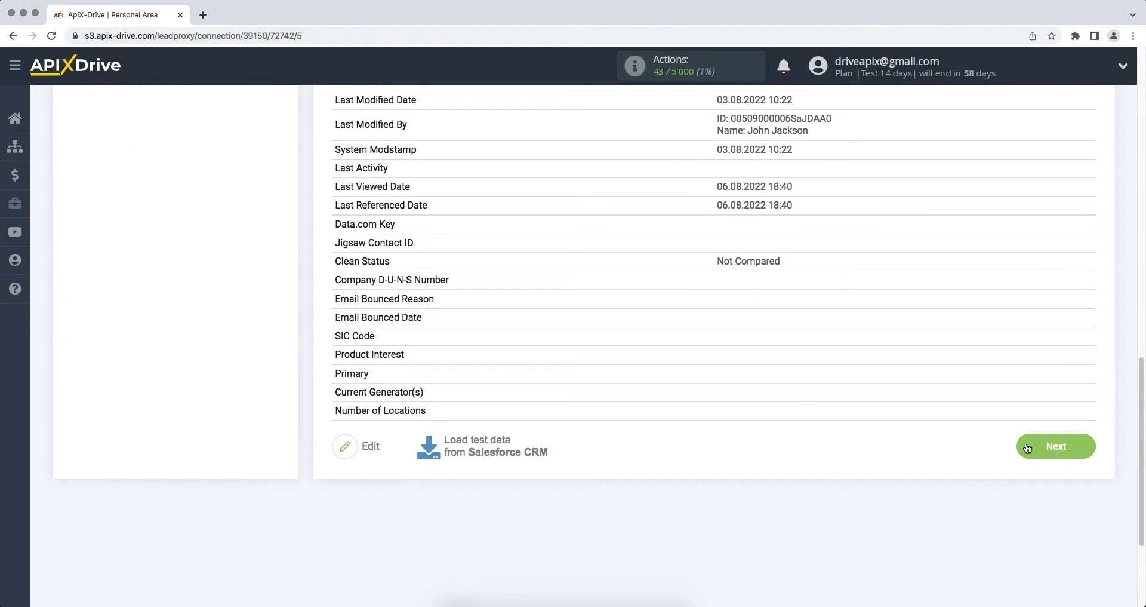
left_click(1025, 446)
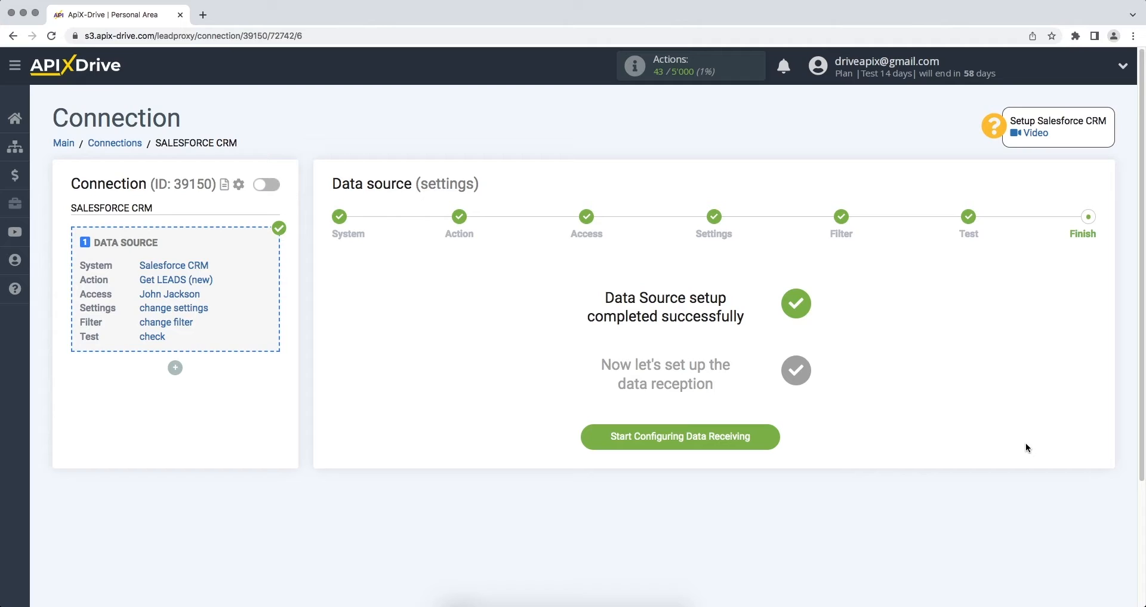
left_click(646, 440)
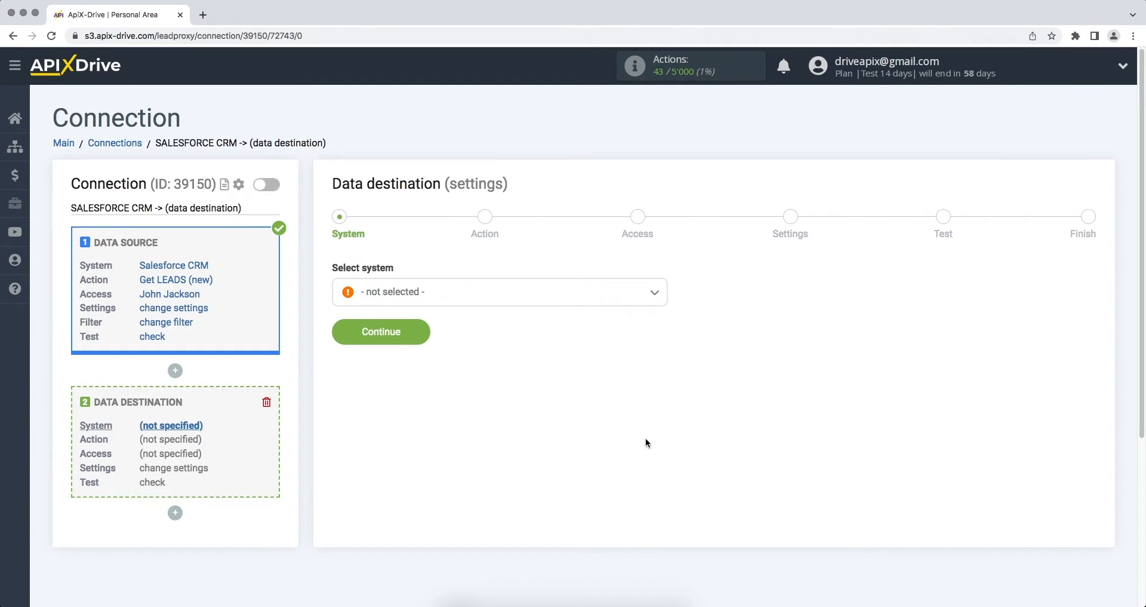
- Choose TheTexting as the data destination system
left_click(612, 301)
left_click_drag(666, 317, 659, 478)
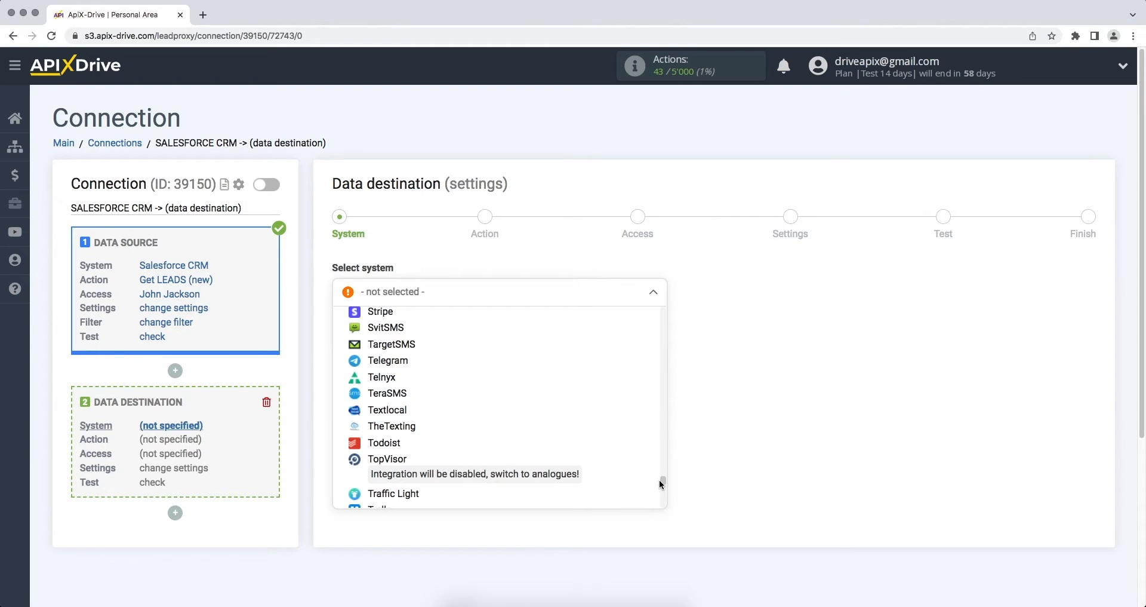
left_click(489, 427)
left_click(344, 332)
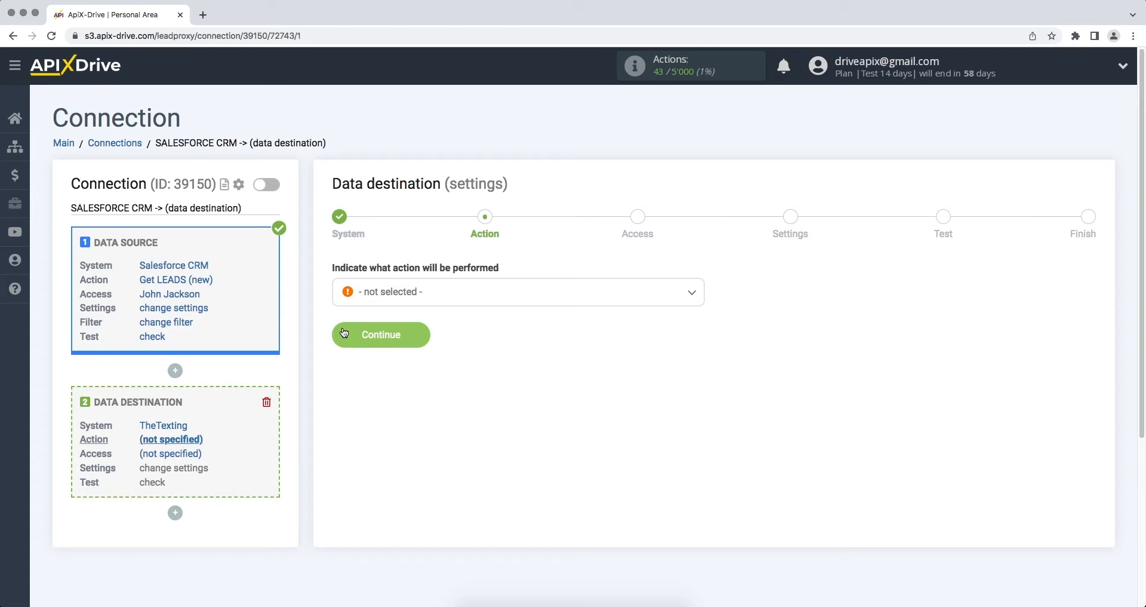
- Set the destination action to Send SMS and begin connecting a TheTexting account
left_click(374, 303)
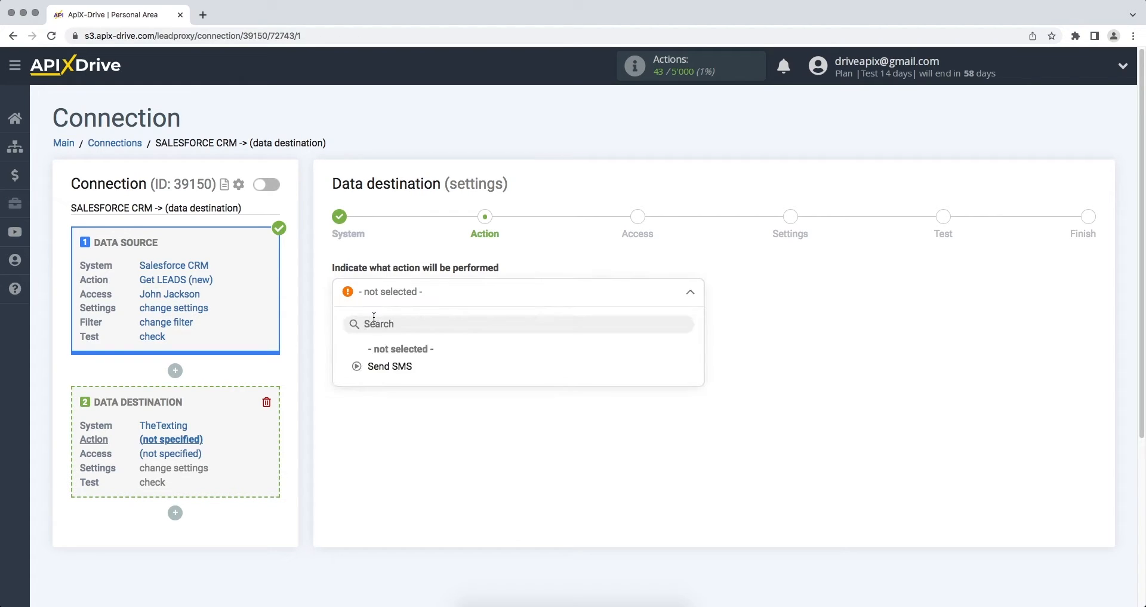
left_click(380, 365)
left_click(348, 345)
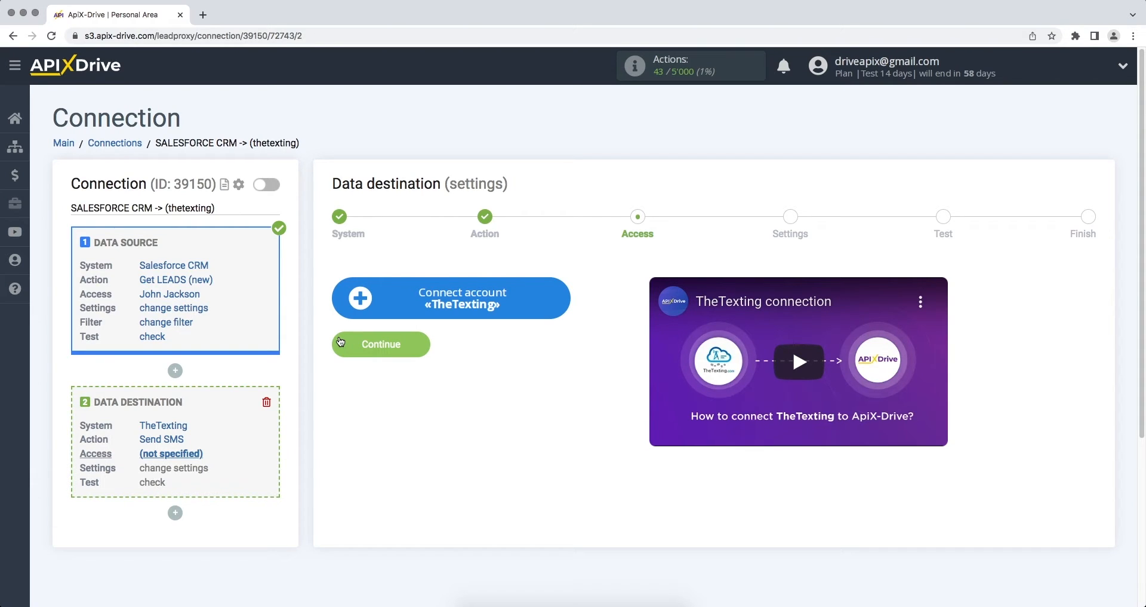
left_click(353, 307)
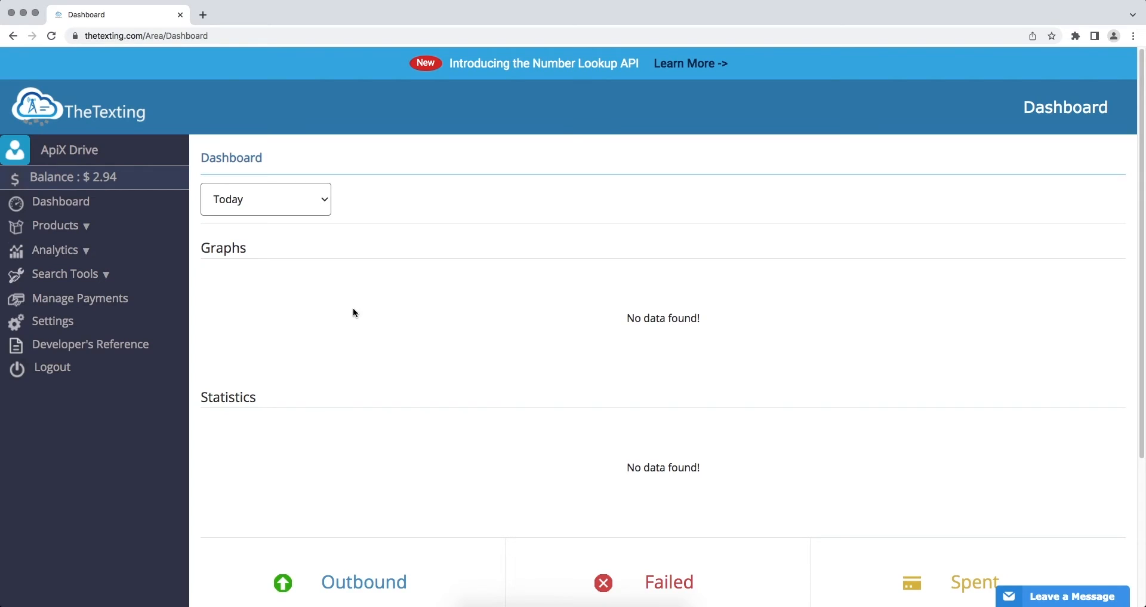
- Generate and save a new API key in TheTexting's API settings
left_click(72, 321)
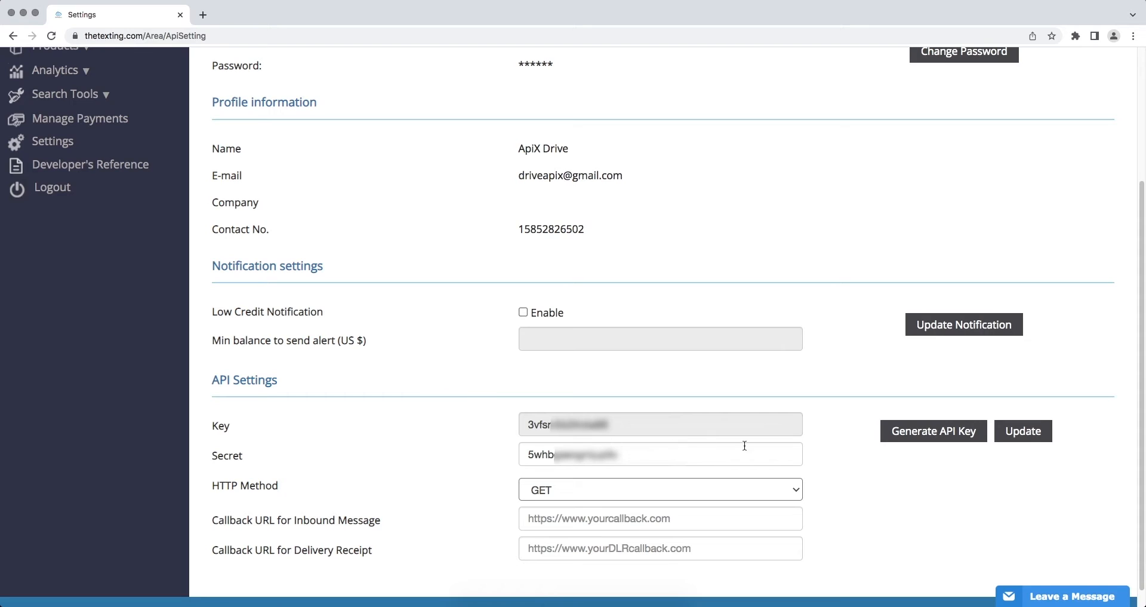
left_click(904, 435)
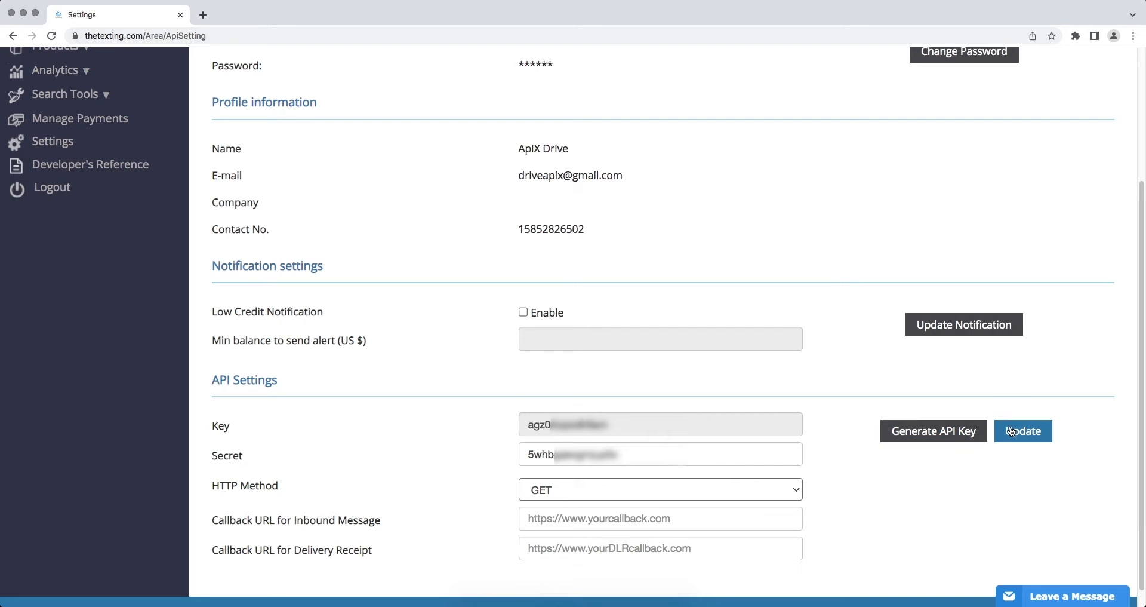
left_click(1013, 430)
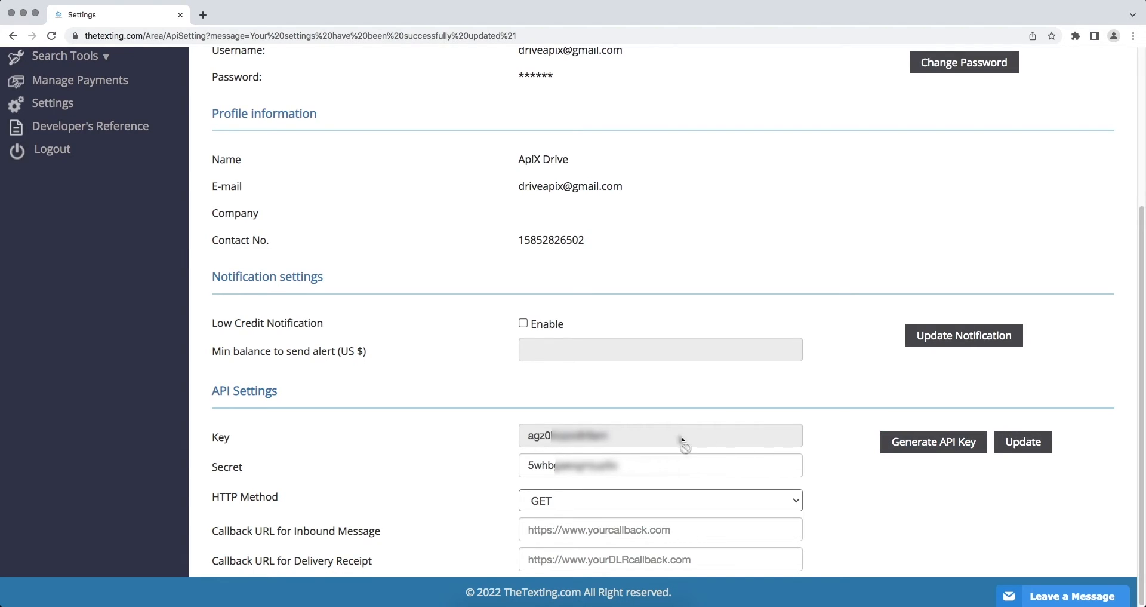
- Copy the TheTexting API key into ApiX-Drive's API key field
left_click_drag(612, 432, 529, 434)
right_click(539, 432)
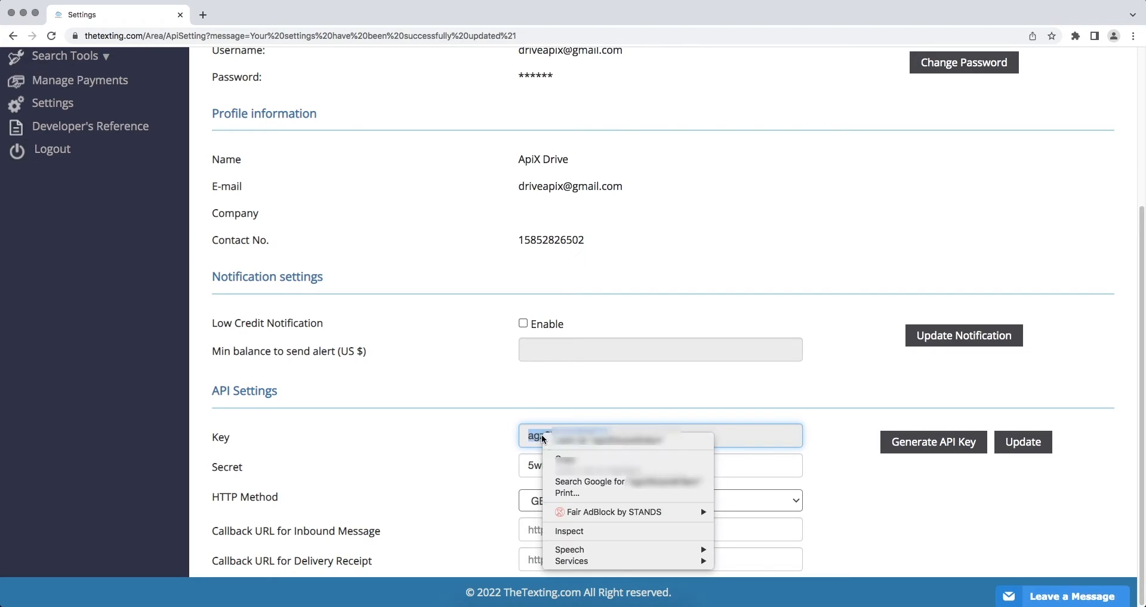
left_click(556, 457)
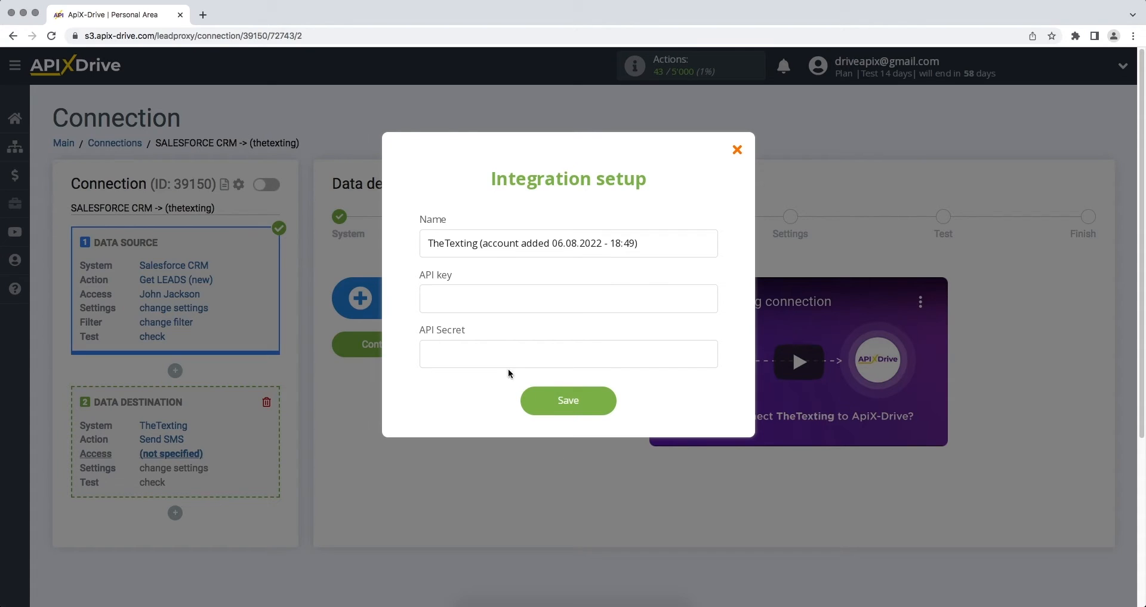
left_click(480, 304)
right_click(479, 304)
left_click(498, 380)
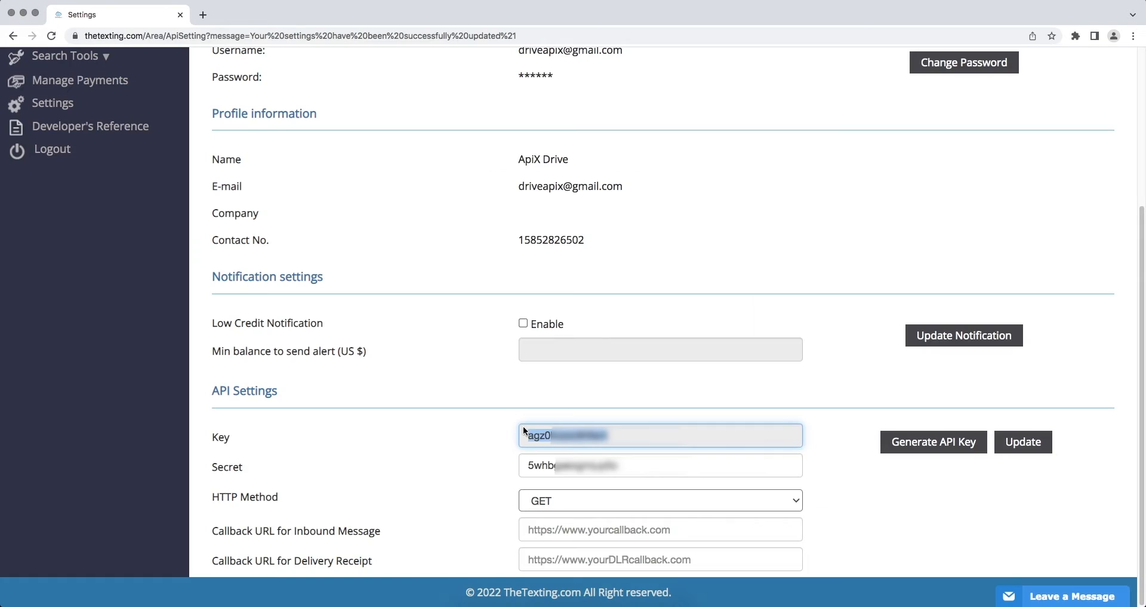
- Copy the TheTexting API secret into ApiX-Drive's API Secret field
left_click_drag(528, 465, 626, 469)
right_click(594, 469)
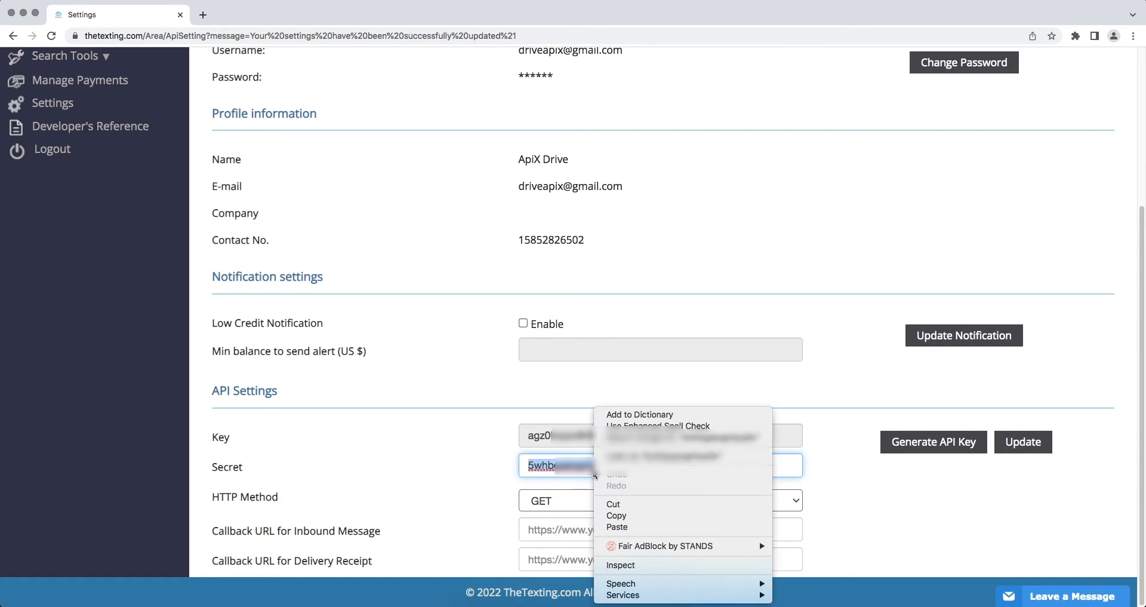
left_click(610, 514)
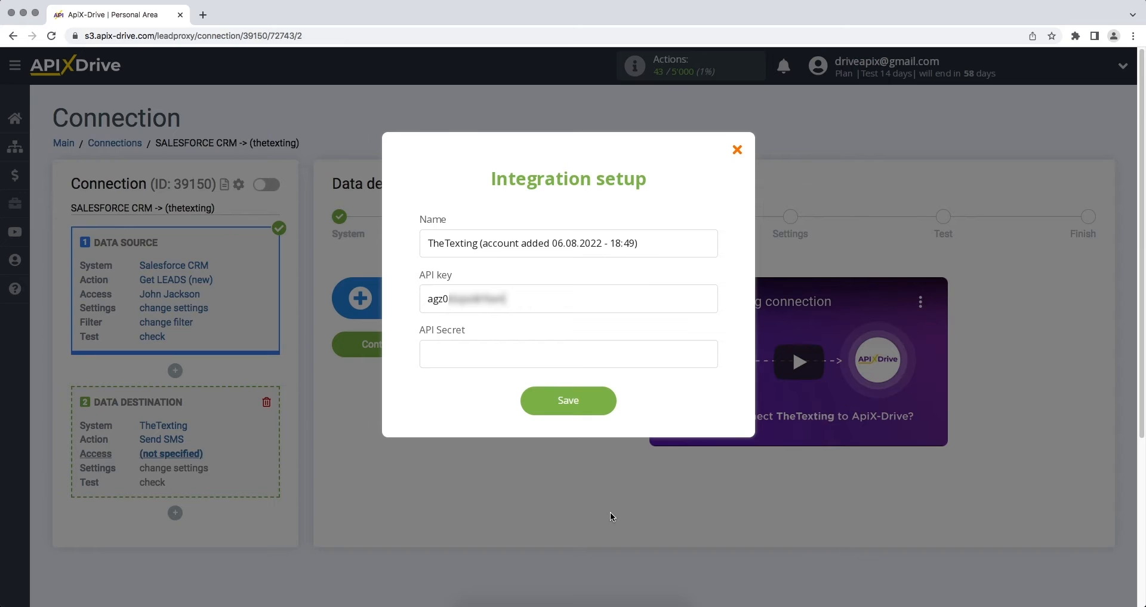
left_click(501, 358)
right_click(502, 363)
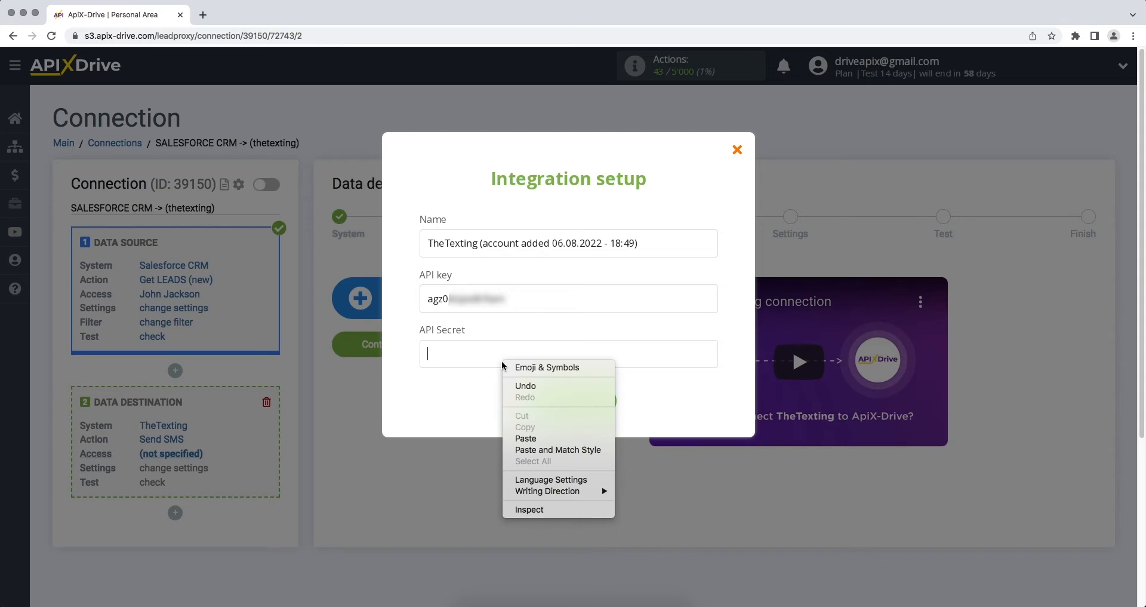
left_click(517, 437)
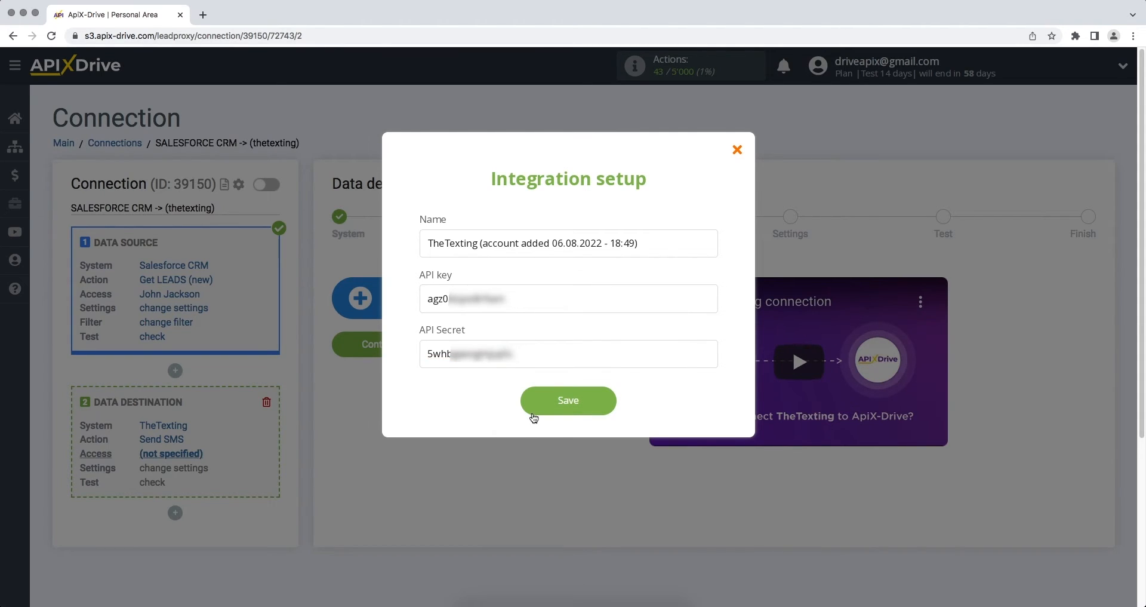
- Save the TheTexting credentials, select that login, and choose 'test' as the SMS sender
left_click(533, 413)
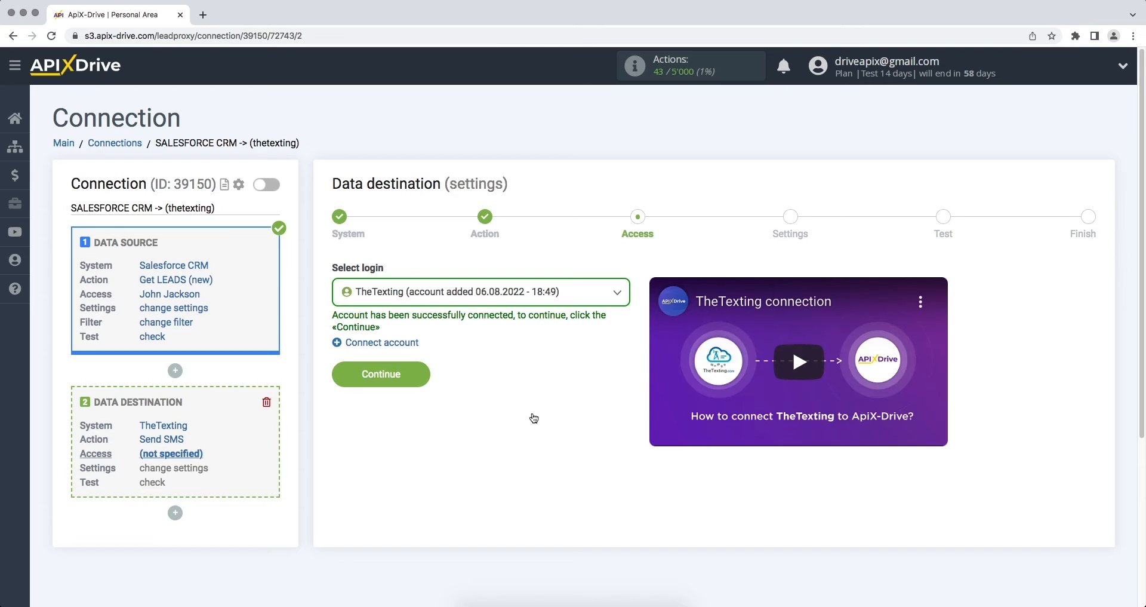
left_click(515, 306)
left_click(515, 383)
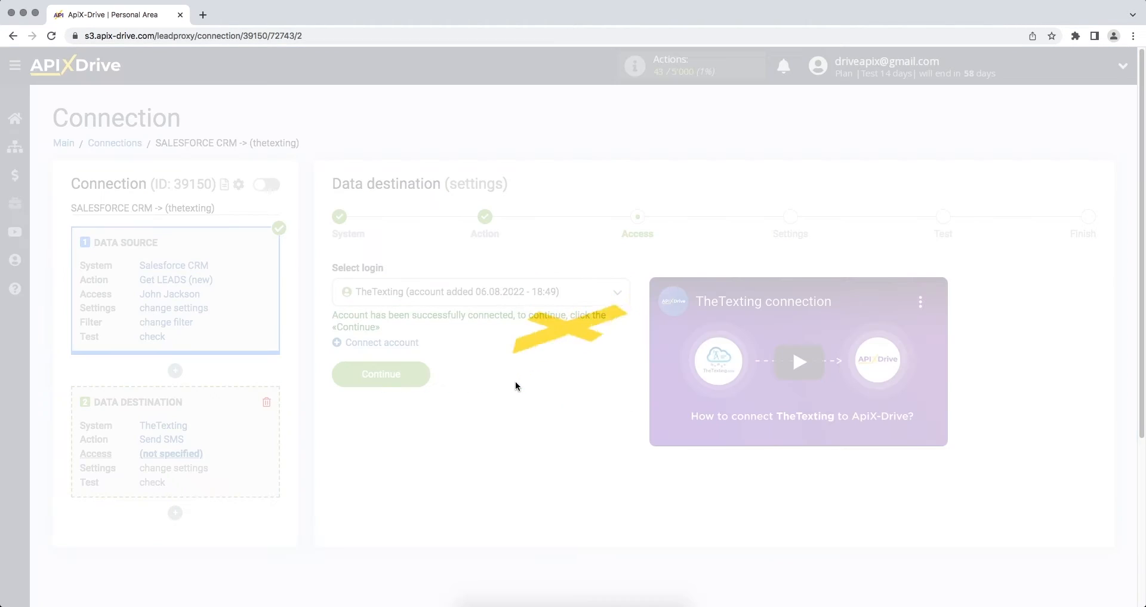
left_click(346, 375)
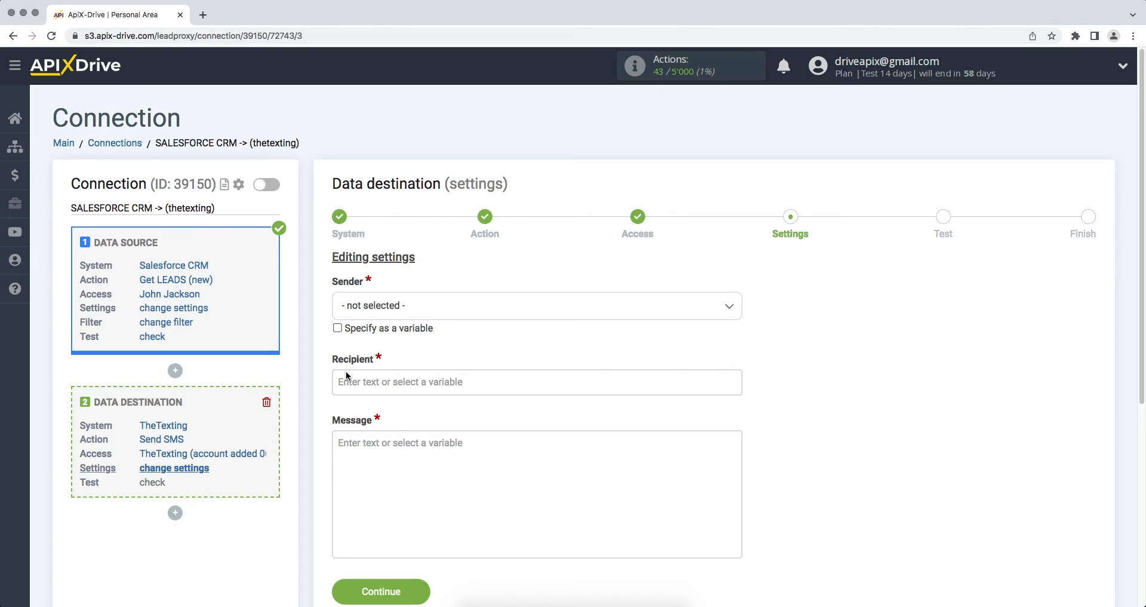
left_click(411, 309)
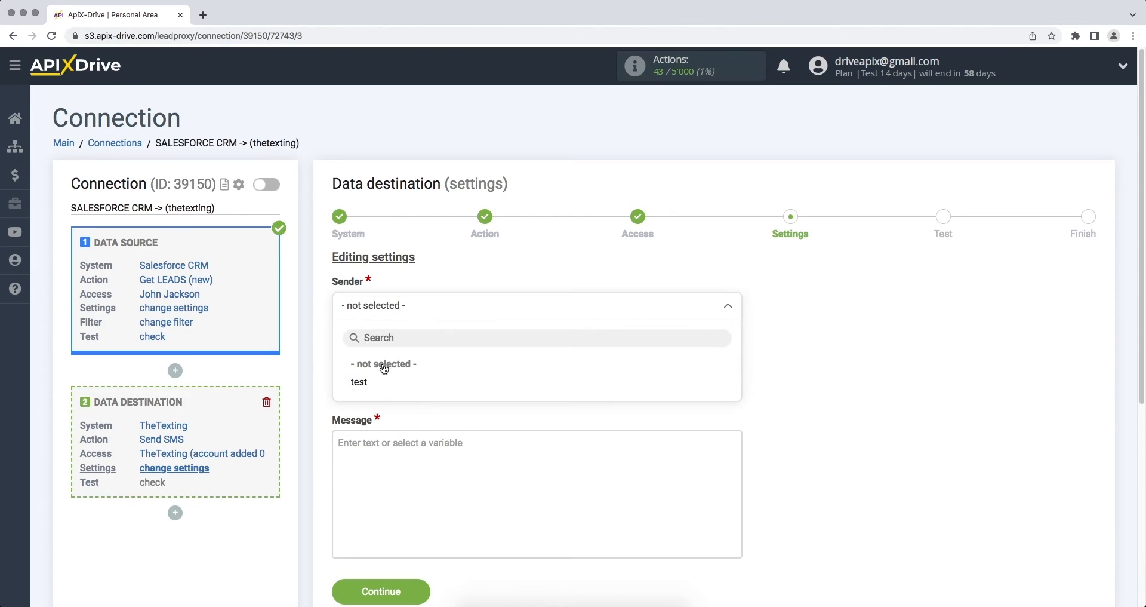
left_click(369, 381)
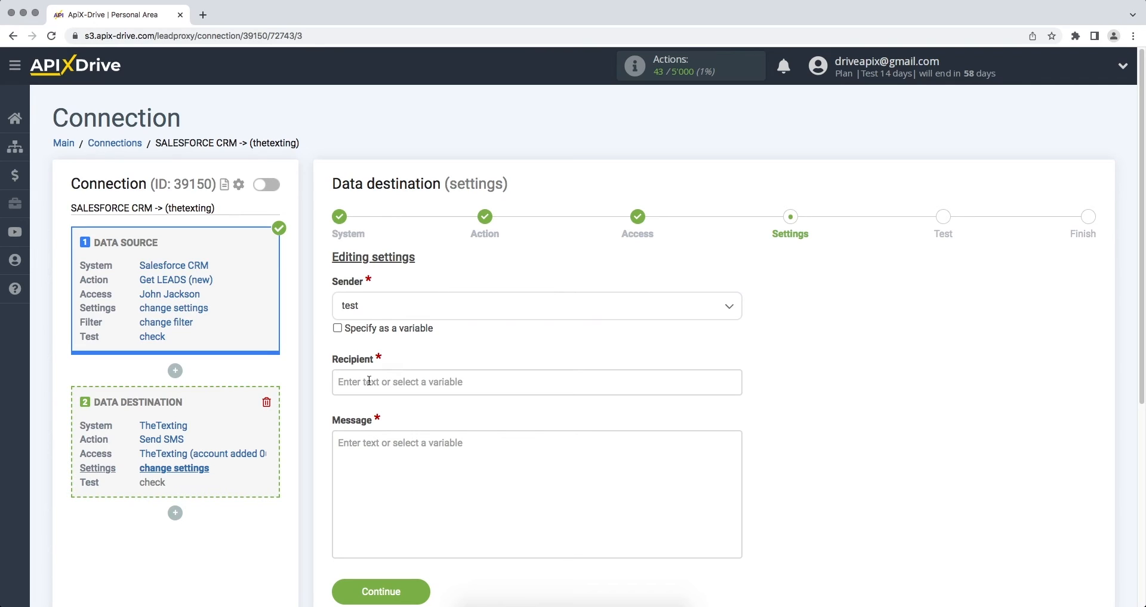
- Set the SMS Recipient to the Salesforce lead's Phone variable
left_click(369, 381)
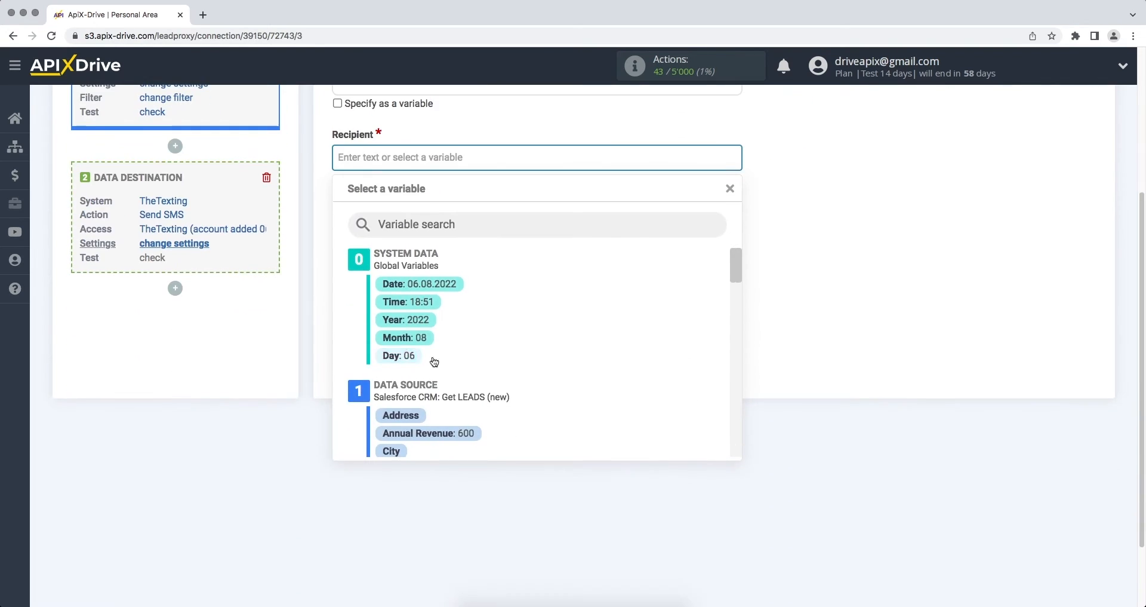
scroll(731, 266, "down", 2)
left_click_drag(733, 271, 734, 403)
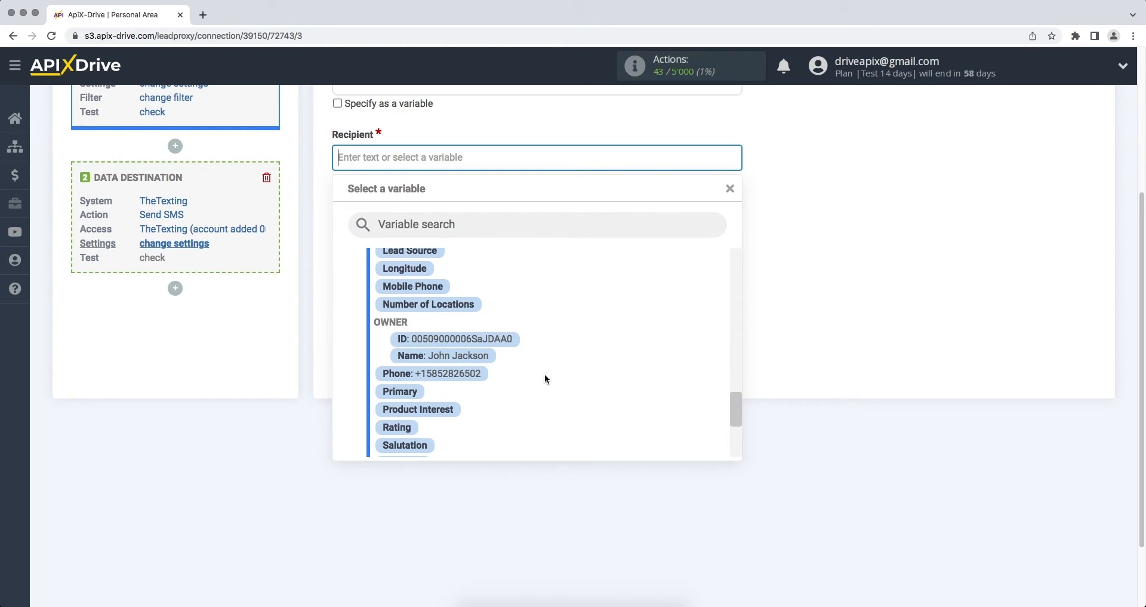
left_click(486, 374)
- Write the message 'Hello, [Full Name]' plus 'Thank you for your interest, we will contact you soon!'
left_click(431, 276)
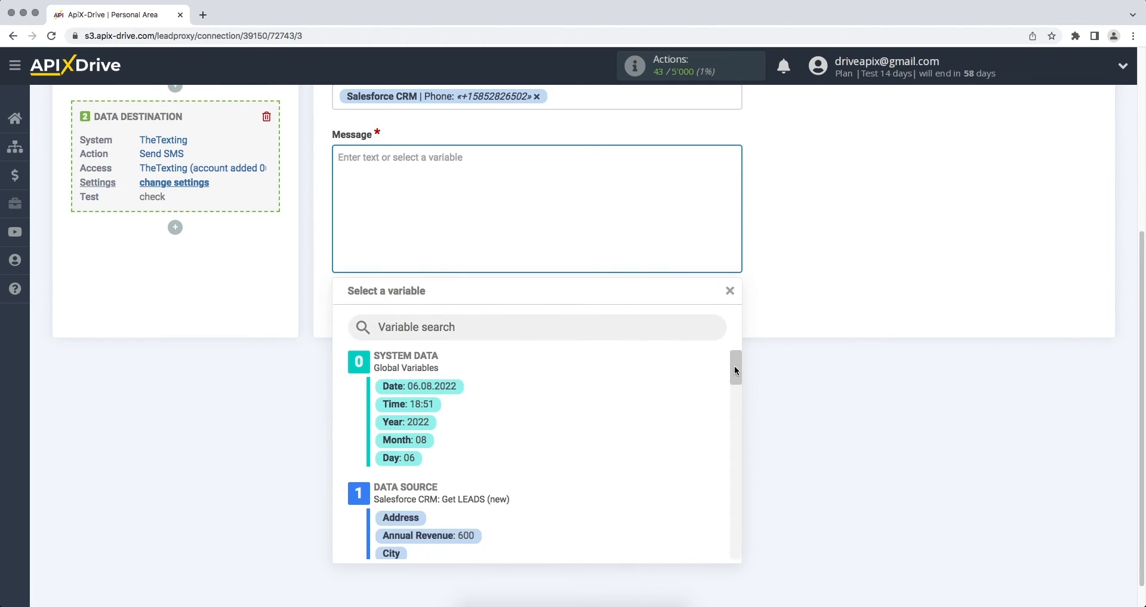
left_click_drag(734, 365, 732, 443)
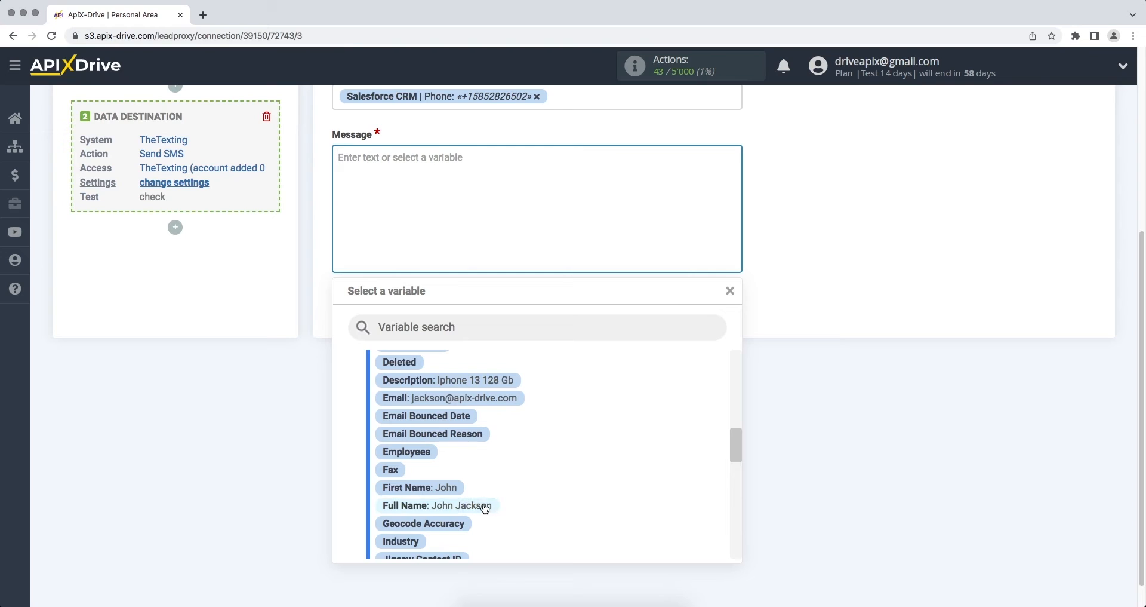
left_click(472, 505)
left_click(345, 167)
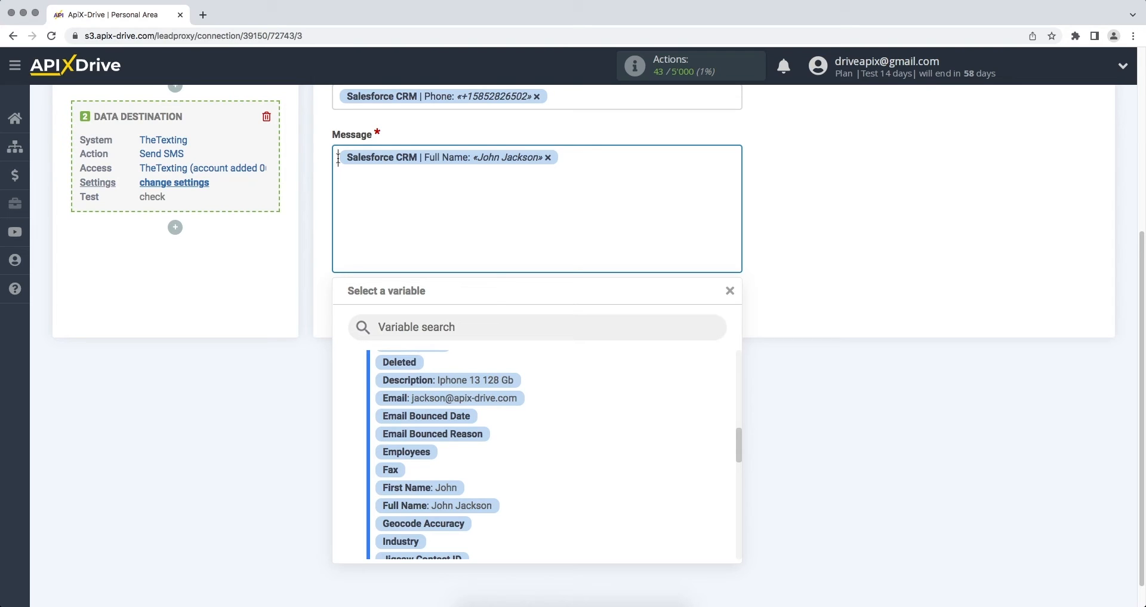
left_click(338, 158)
type("Hello,")
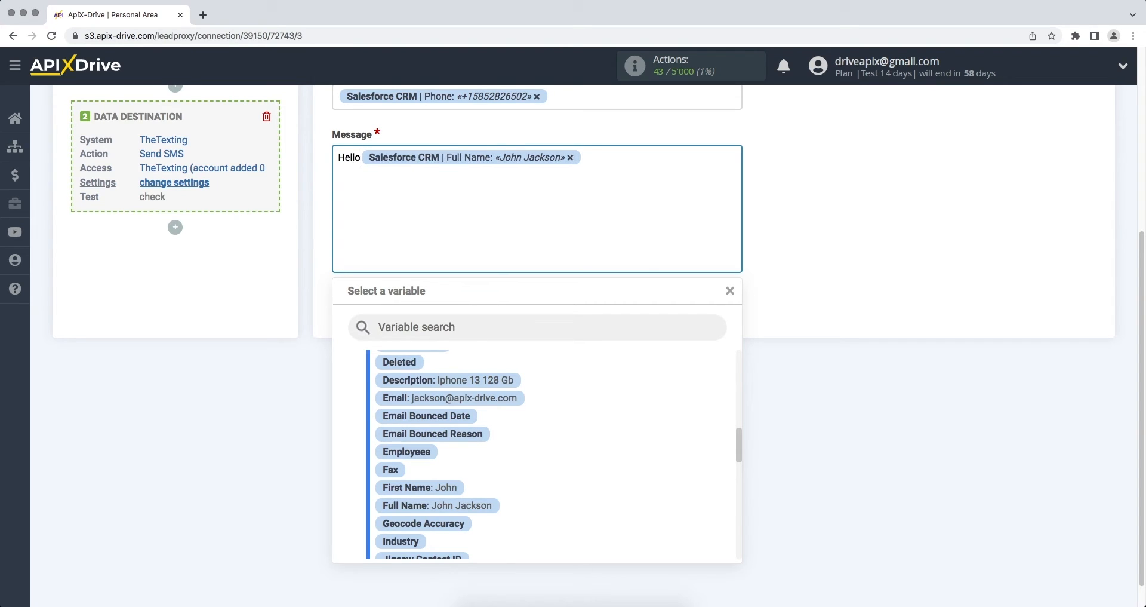
left_click(616, 162)
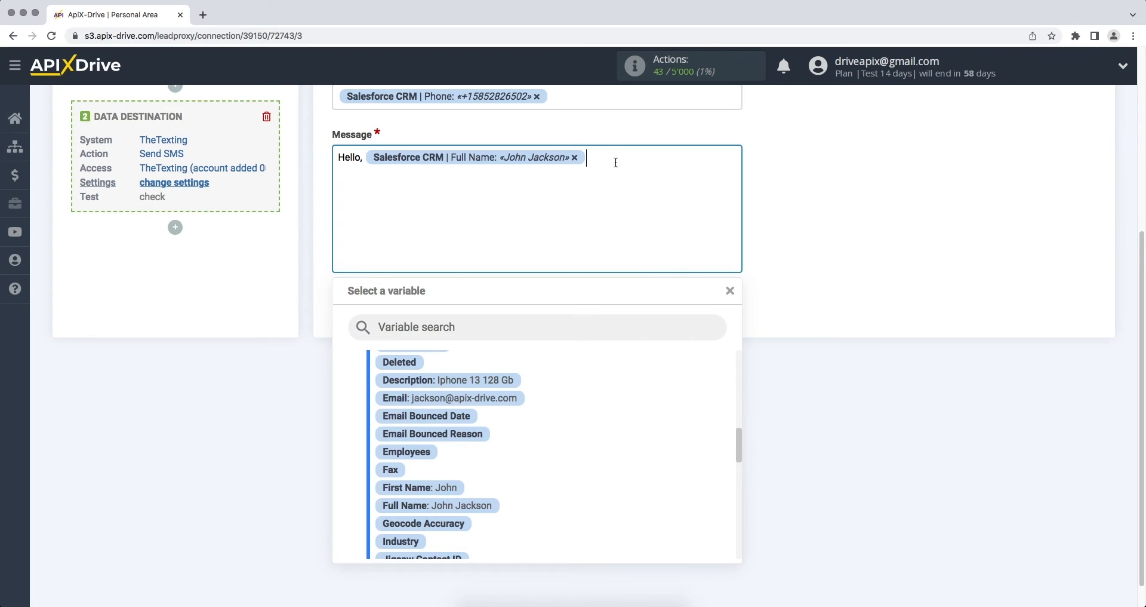
key("Return")
type("Thank you for your interest, we will co")
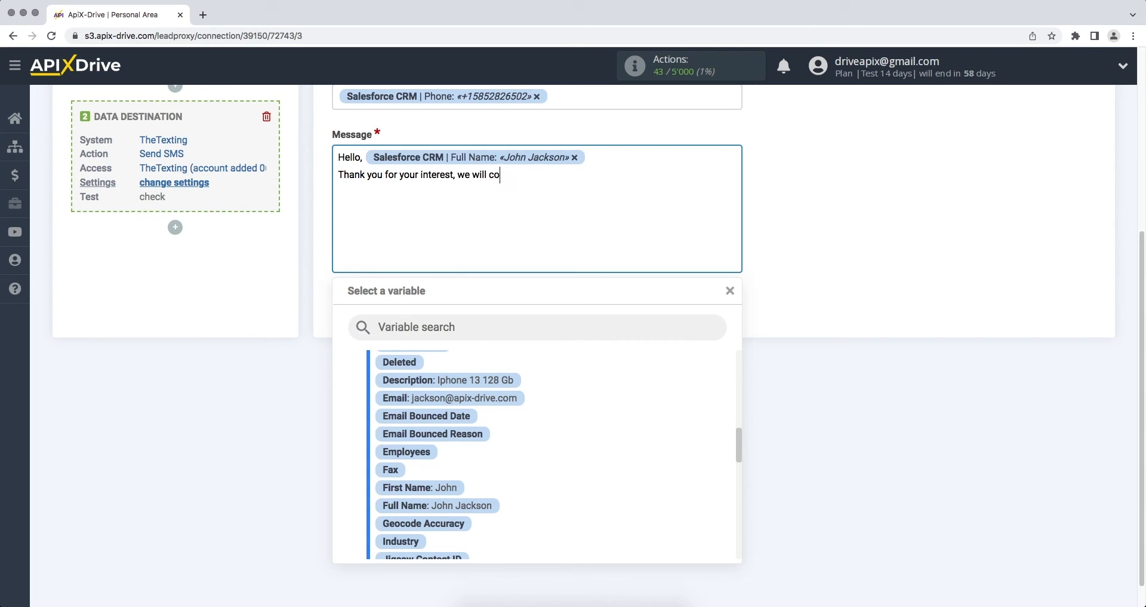
type("ntact you soon!")
left_click(769, 188)
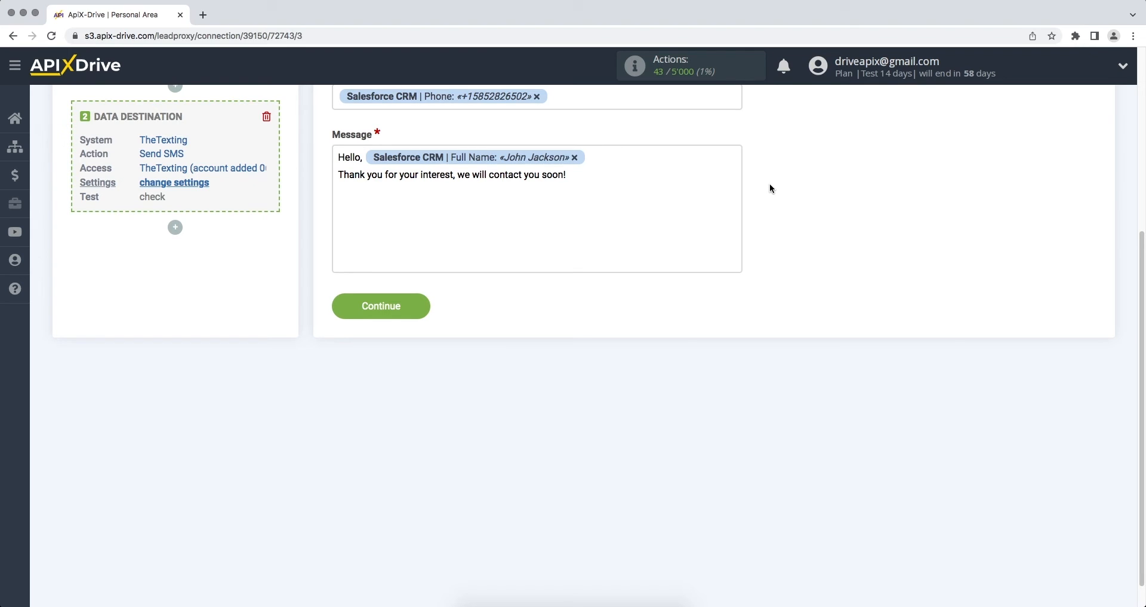
- Send a test SMS to TheTexting and advance to the Finish step
left_click(347, 306)
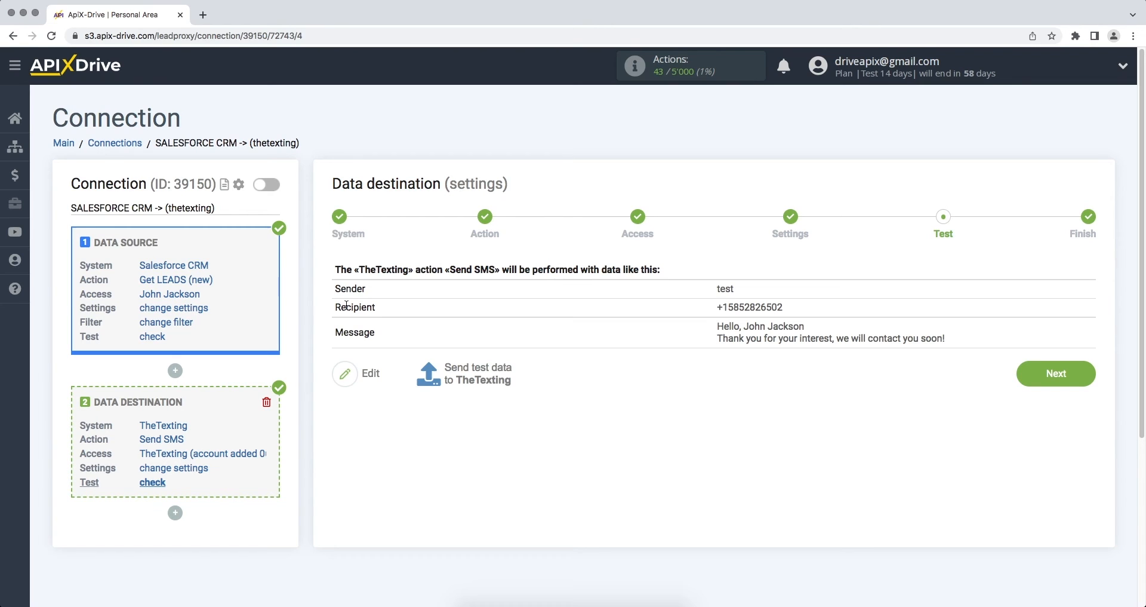
left_click(430, 374)
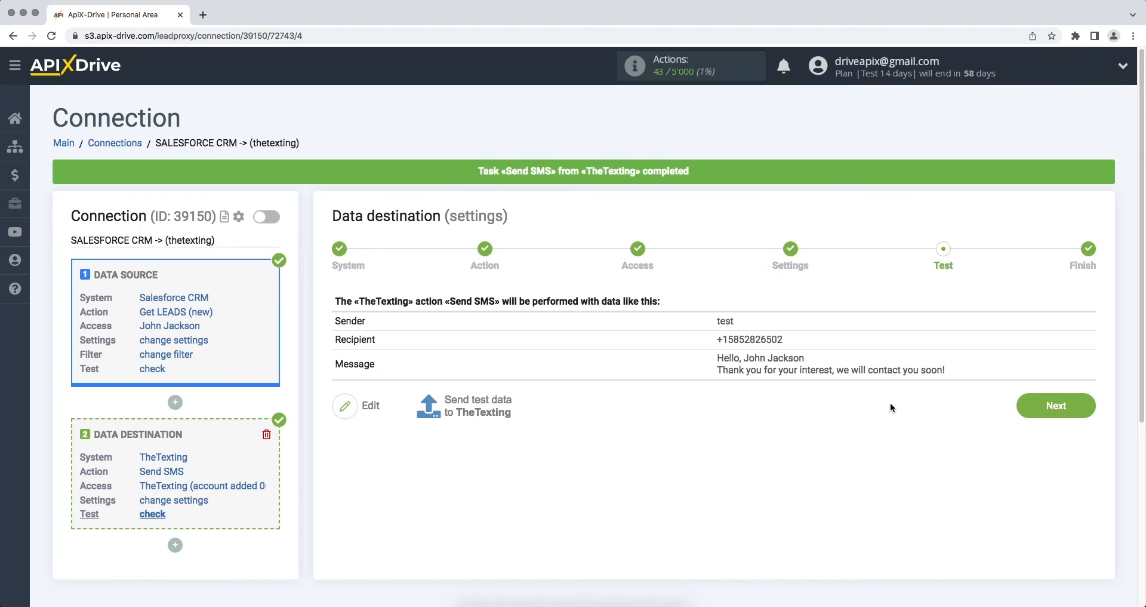
left_click(1021, 414)
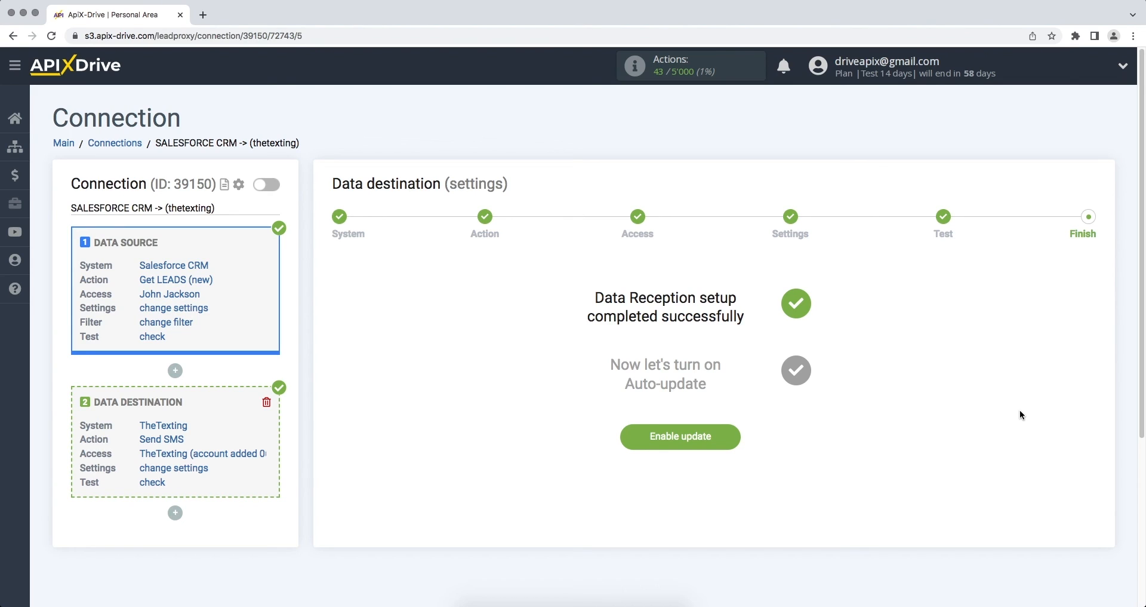
- Enable auto-update and save a 5-minute update interval in the connection settings
left_click(651, 432)
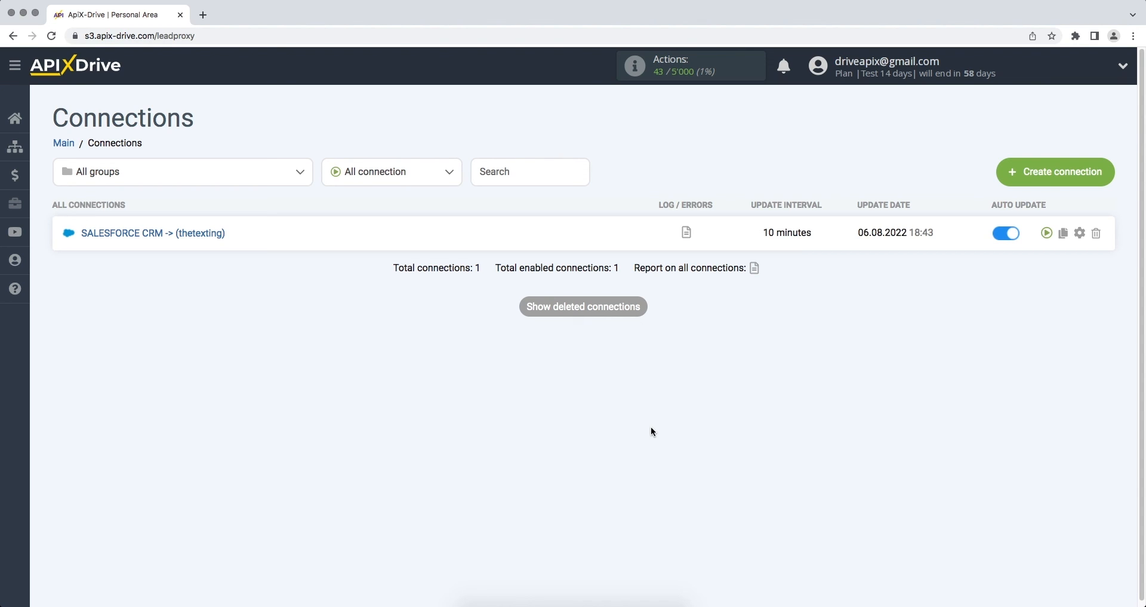
left_click(1080, 233)
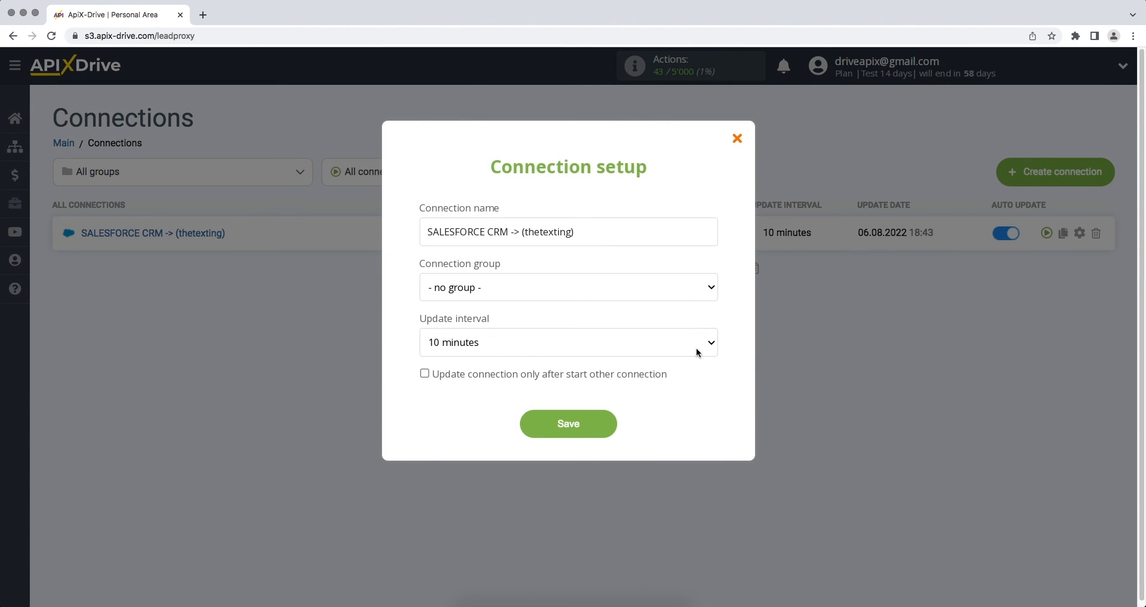
left_click(697, 347)
left_click(696, 328)
left_click(544, 423)
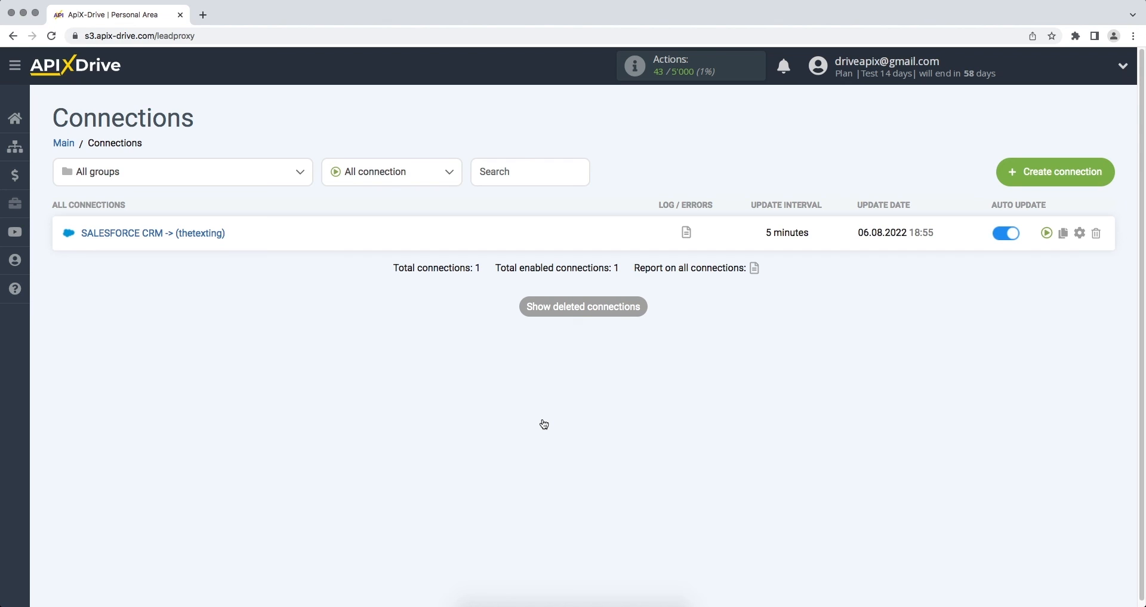